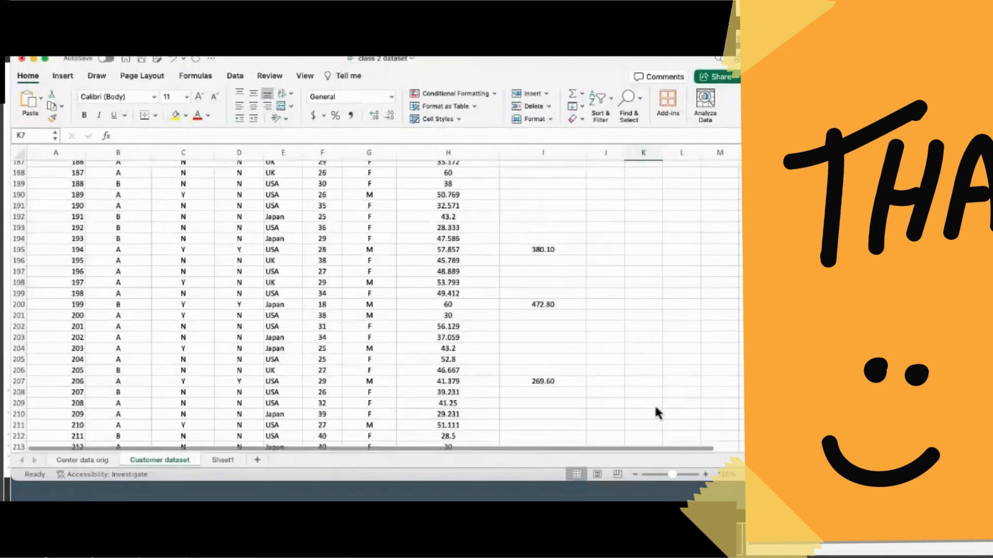
Examine the customer records in the Customer dataset sheet from the header row to the last entry and return to the first rows
scroll(656, 412, "up", 10)
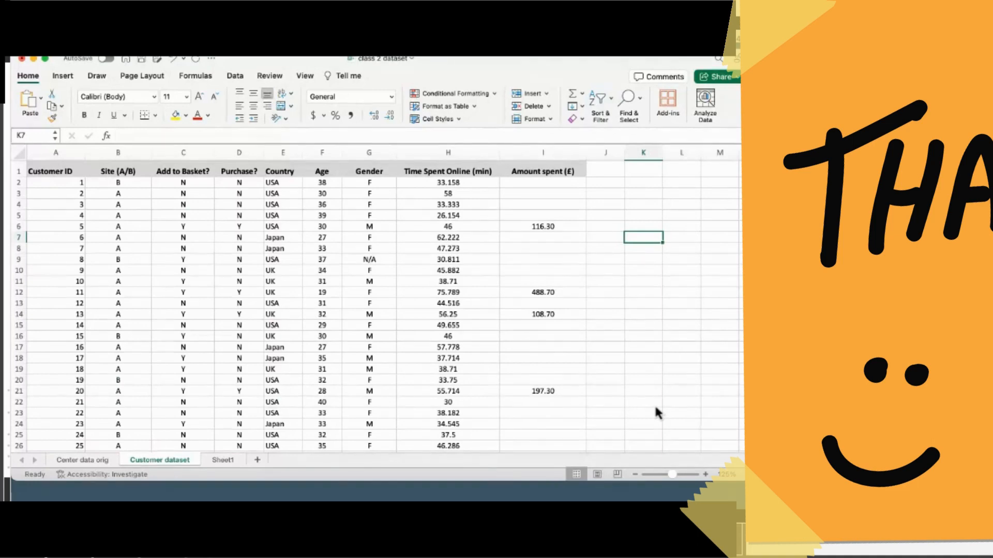
scroll(655, 407, "down", 20)
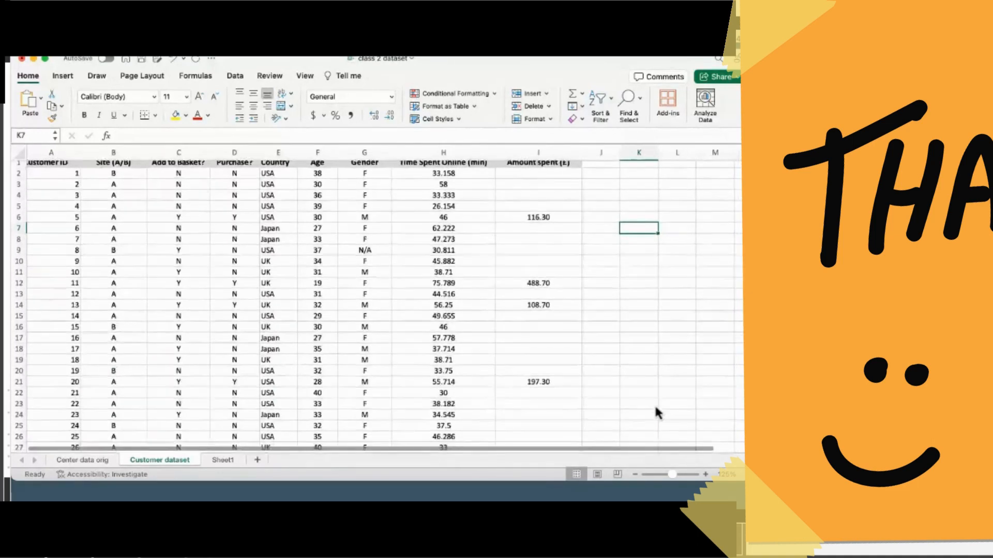
scroll(655, 411, "down", 20)
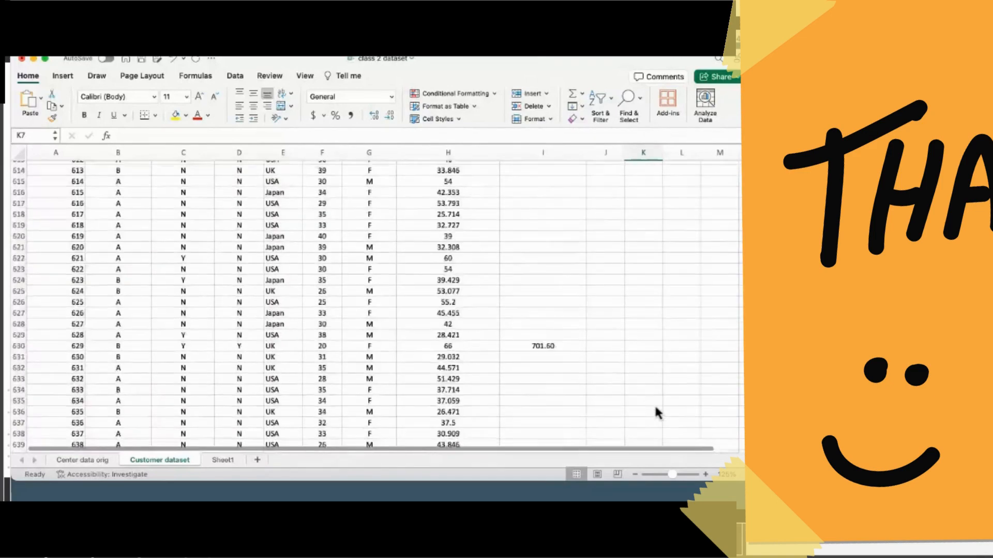
scroll(657, 412, "down", 20)
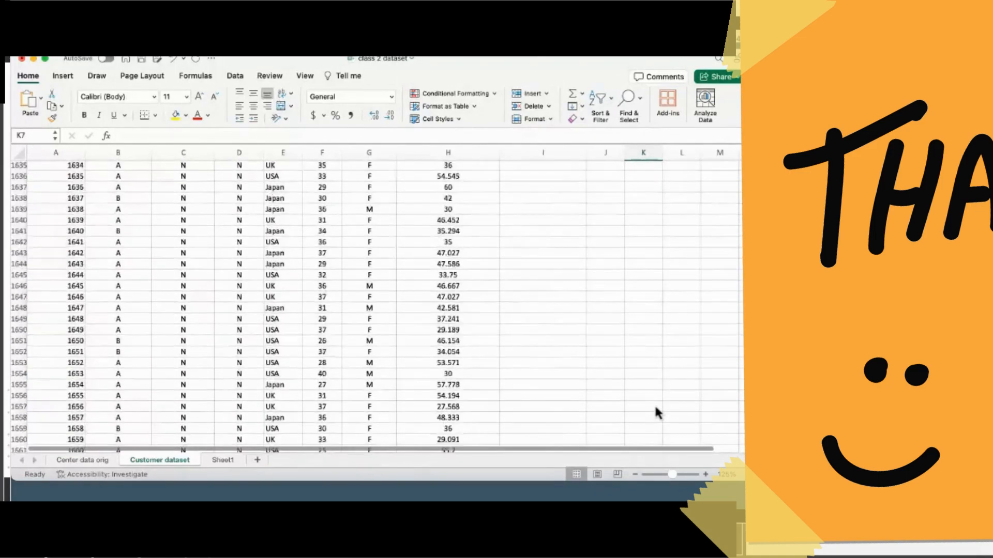
scroll(657, 412, "down", 20)
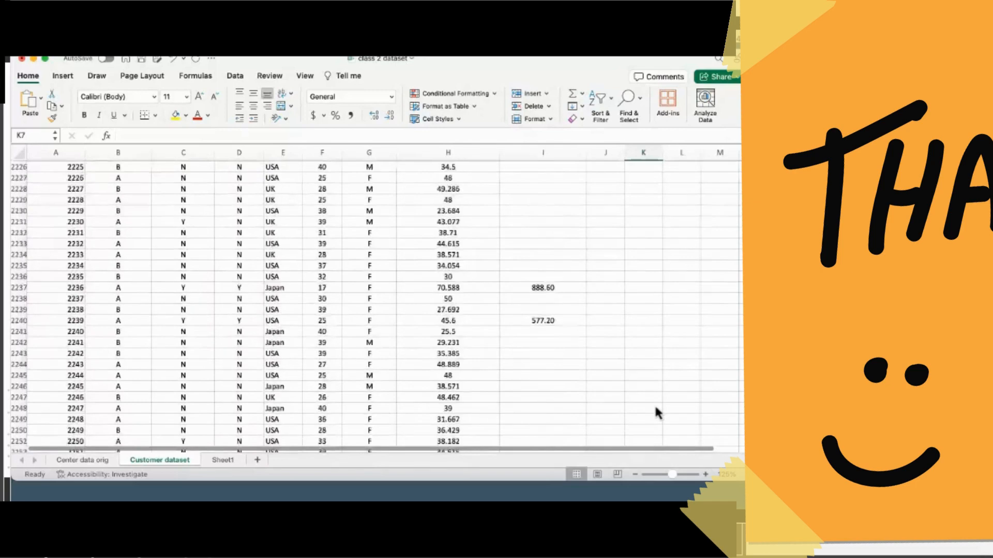
scroll(655, 412, "down", 20)
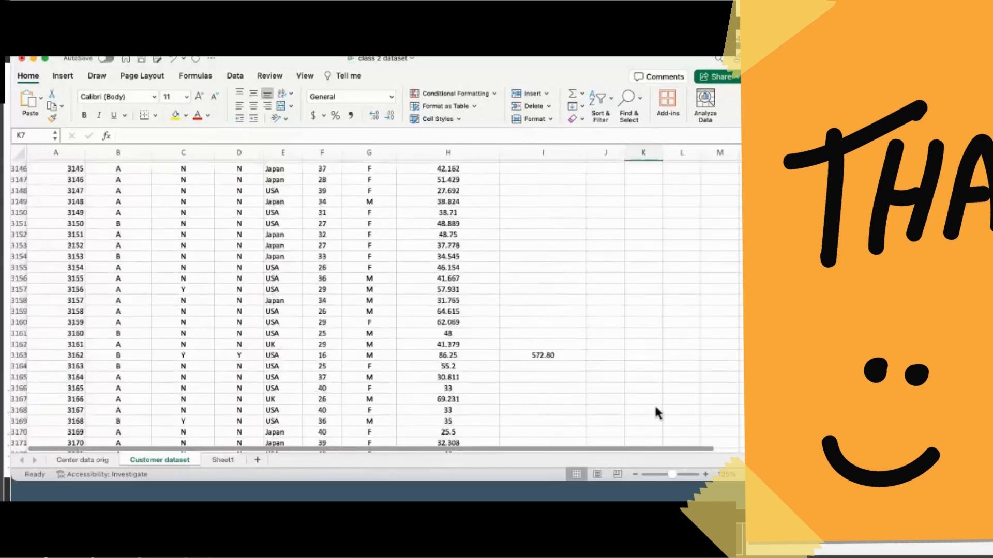
scroll(657, 412, "down", 20)
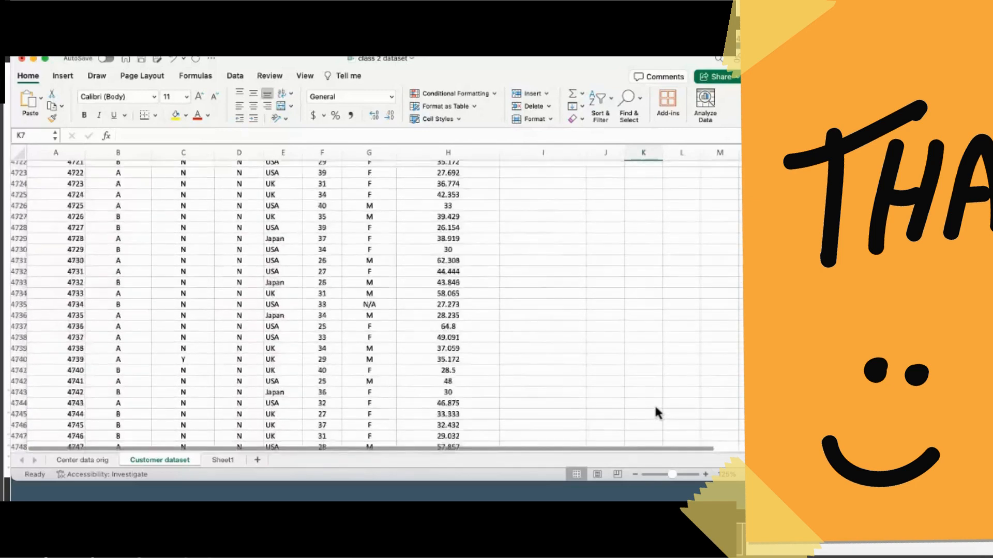
scroll(655, 408, "up", 3)
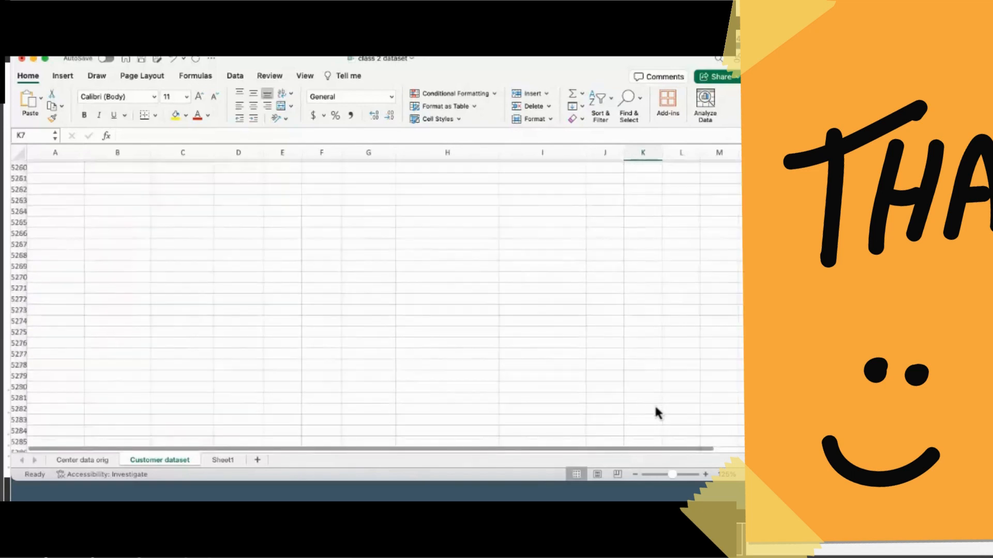
scroll(656, 412, "up", 20)
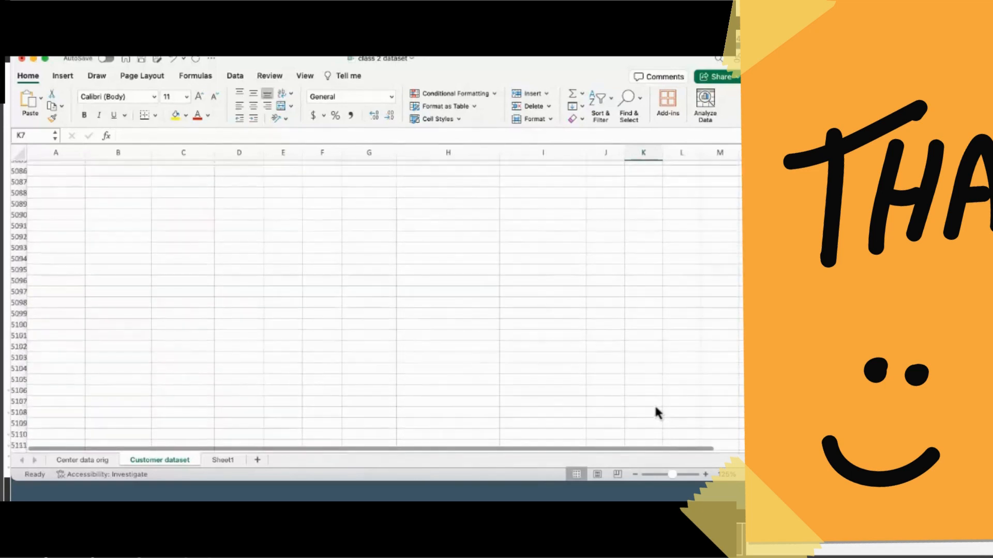
scroll(656, 412, "up", 20)
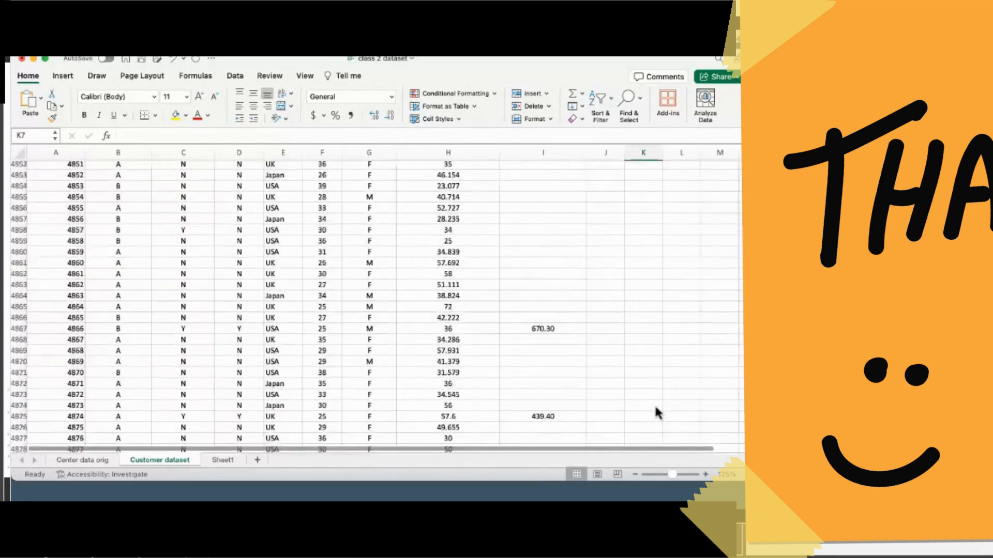
scroll(657, 412, "up", 20)
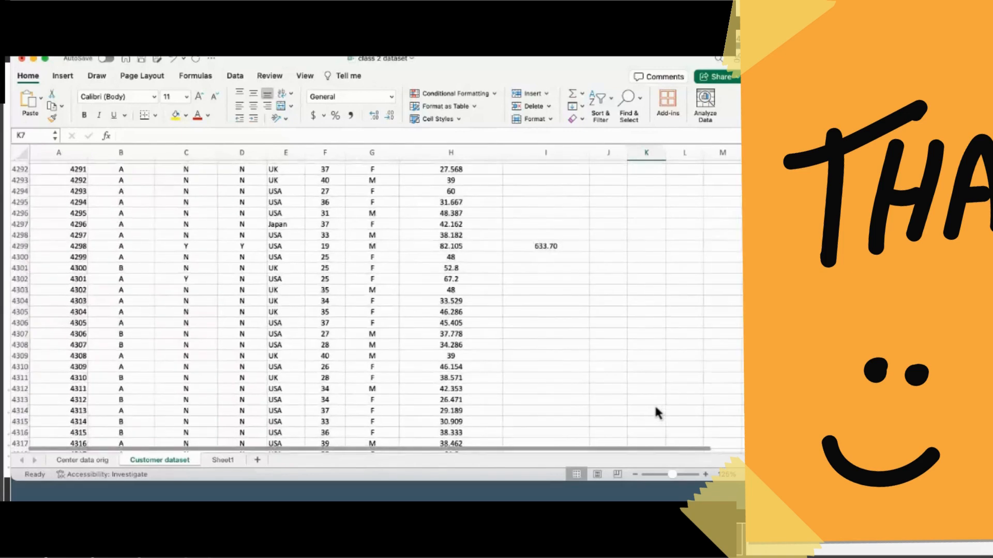
scroll(656, 410, "up", 20)
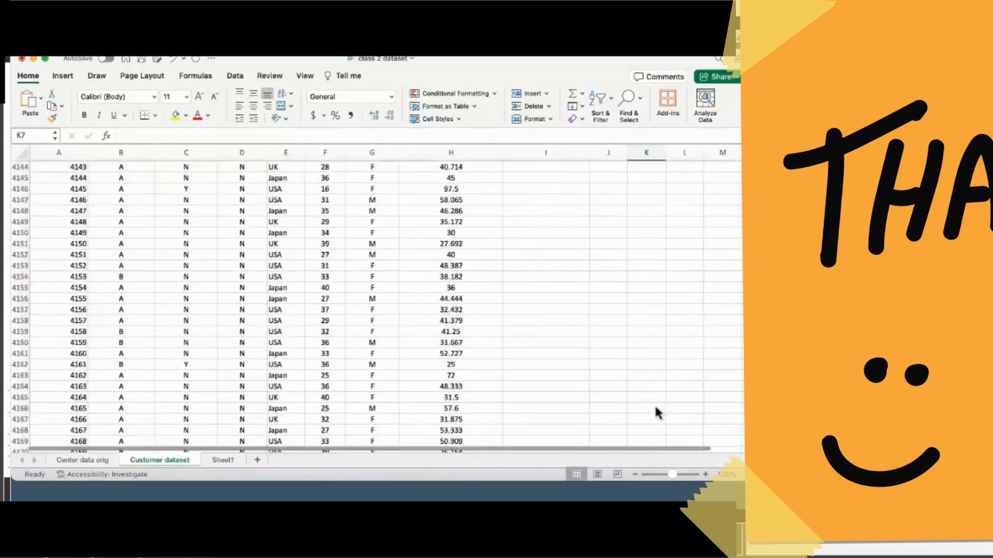
scroll(656, 412, "up", 20)
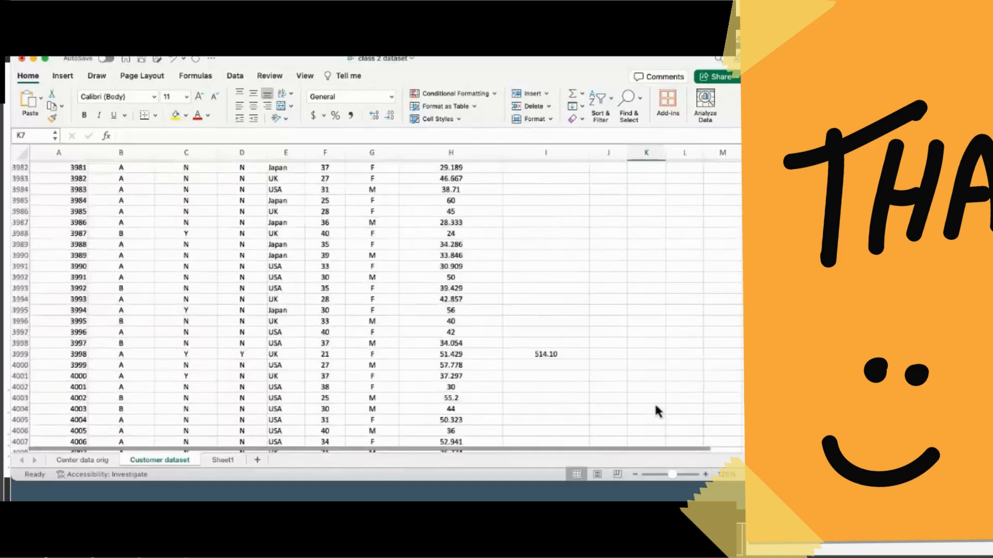
scroll(657, 412, "up", 1)
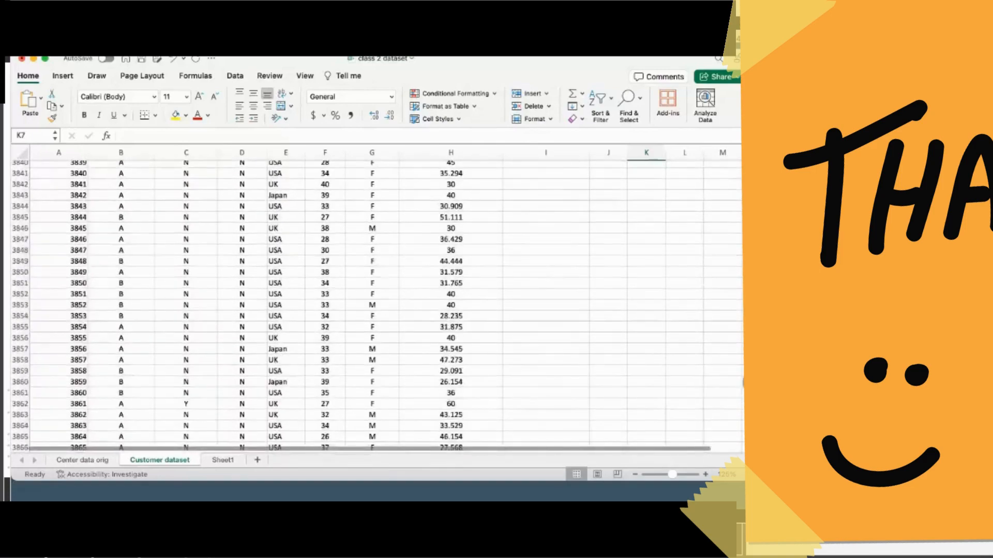
left_click_drag(737, 416, 734, 167)
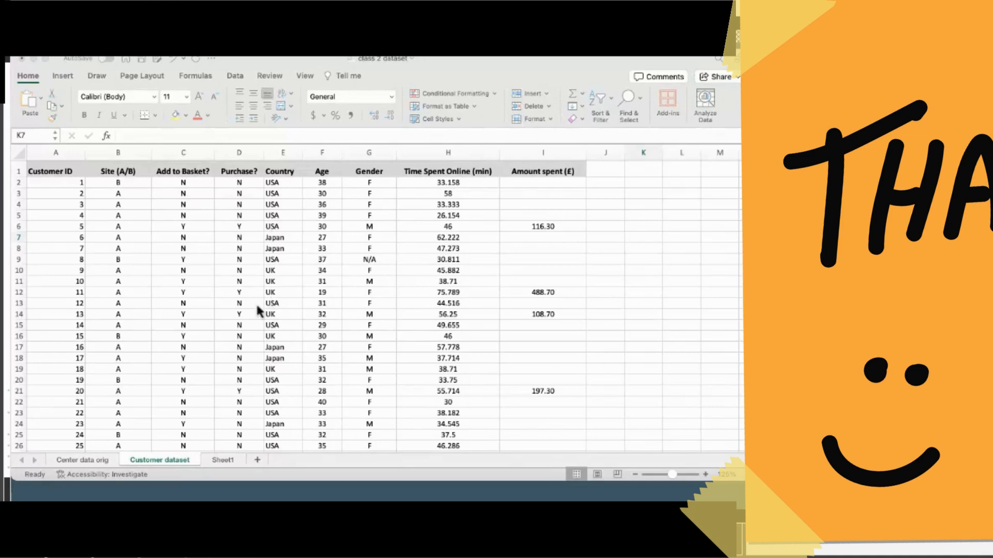
Convert the customer data range A1:I5001 into a table with headers
left_click(277, 336)
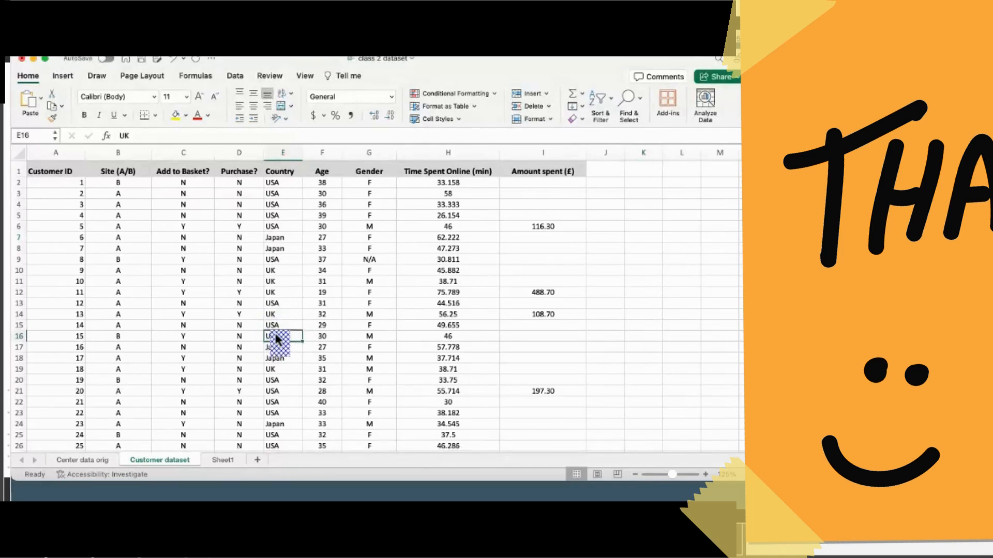
key("super+t")
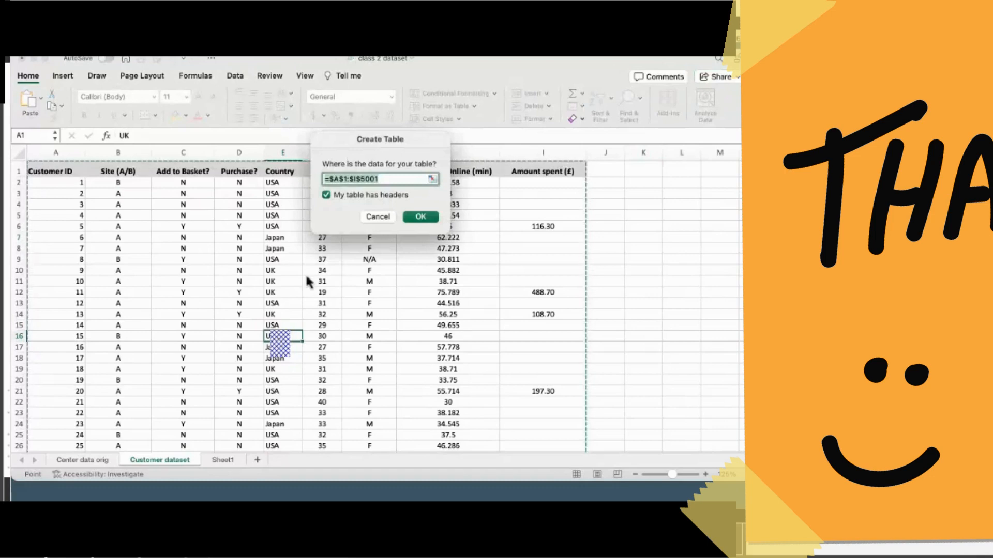
left_click(421, 216)
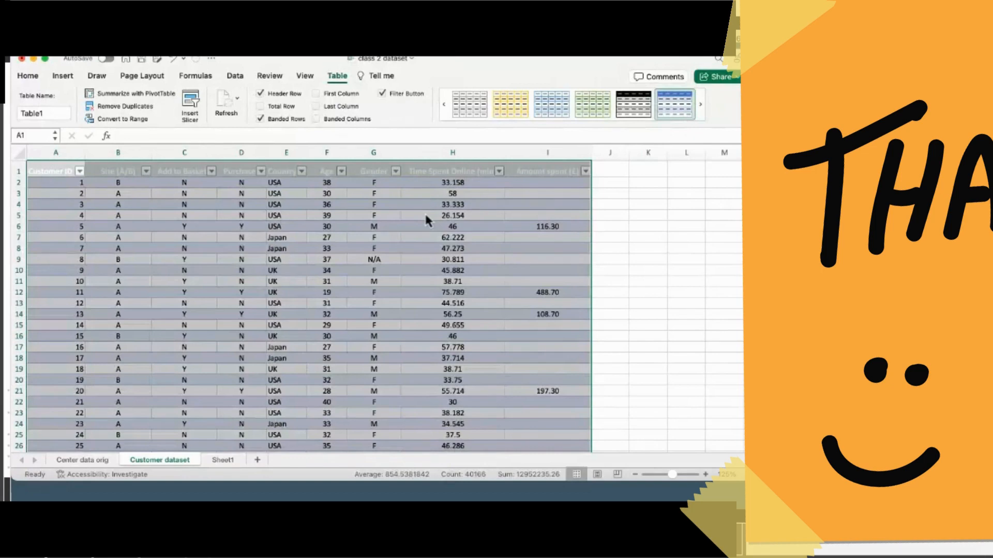
Try several table styles on the customer table, apply the green banded style, and deselect the table
left_click(634, 102)
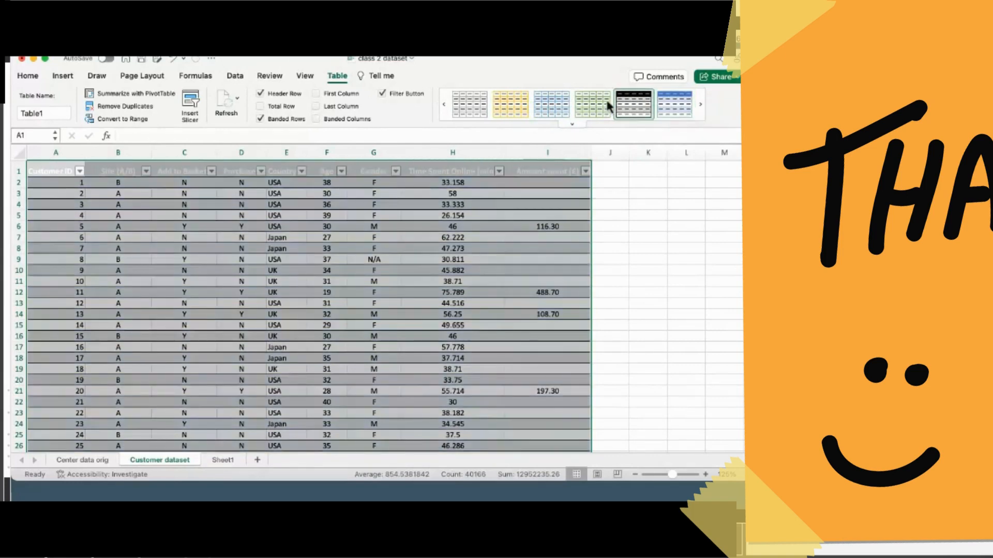
left_click(551, 104)
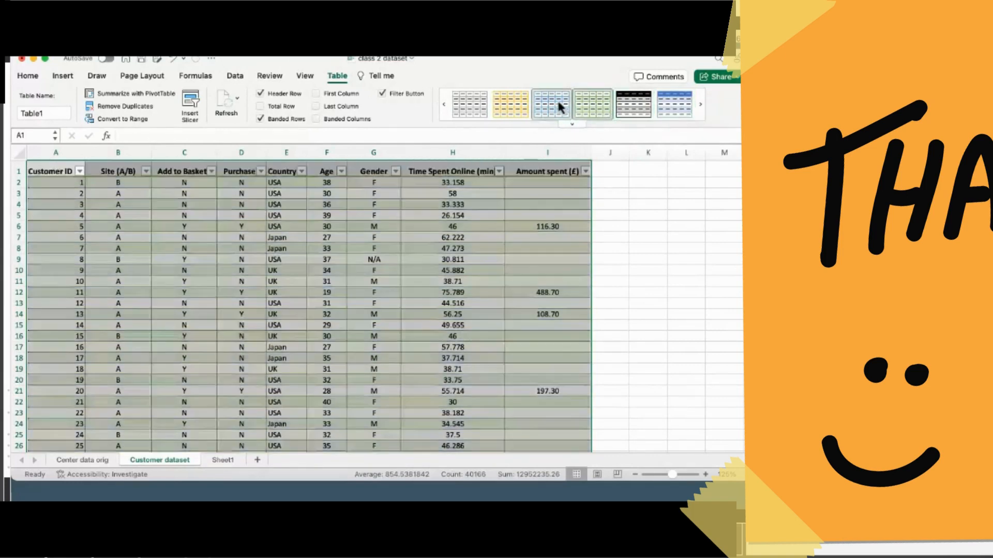
left_click(510, 103)
left_click(468, 105)
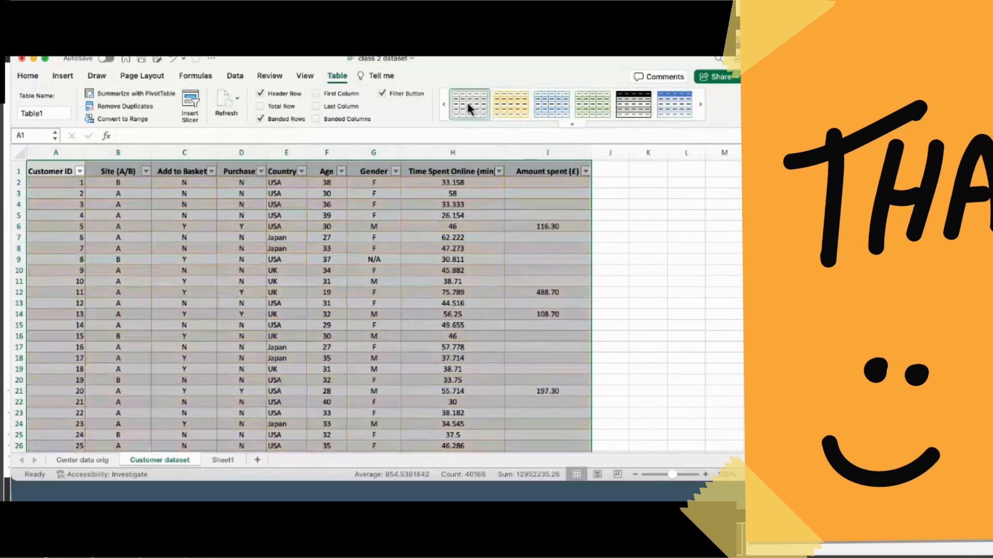
left_click(666, 101)
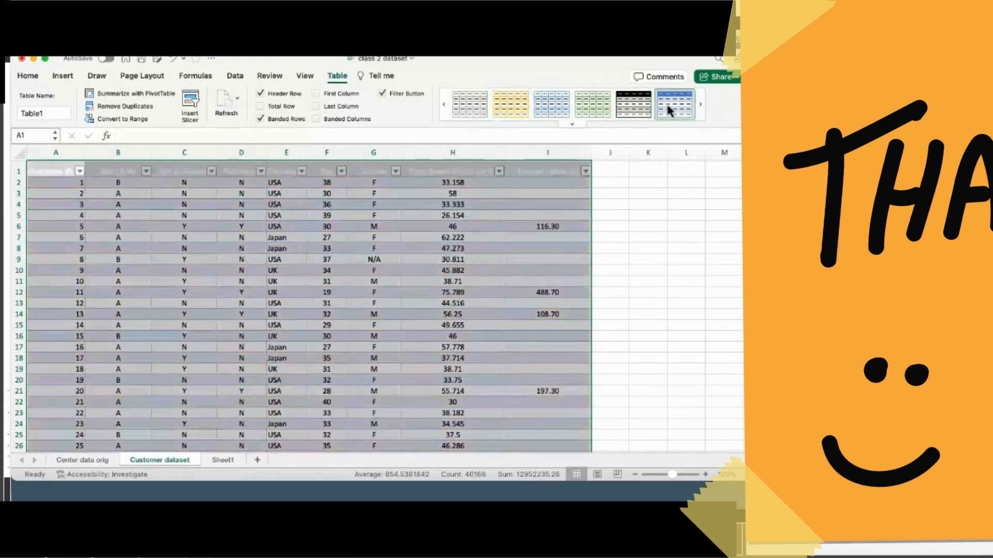
left_click(698, 104)
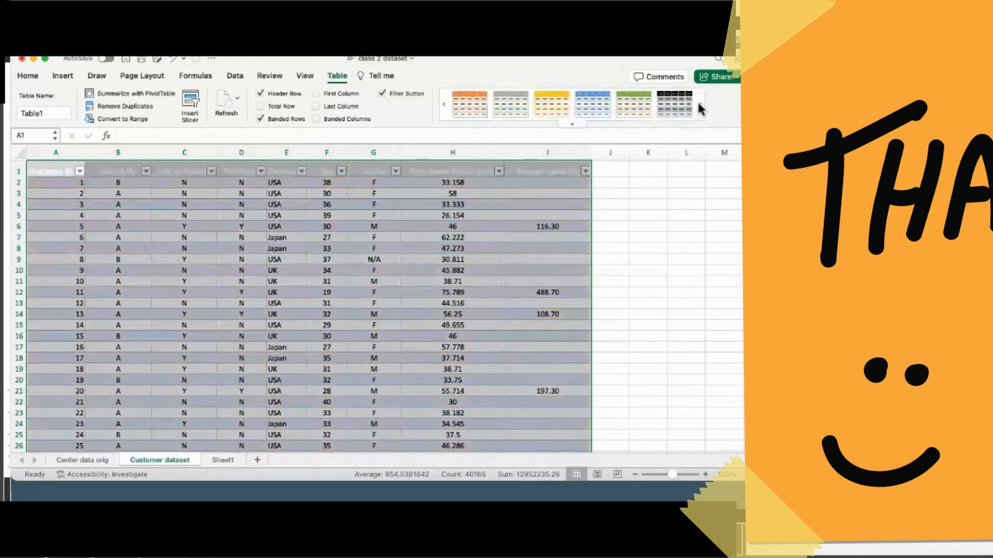
left_click(557, 107)
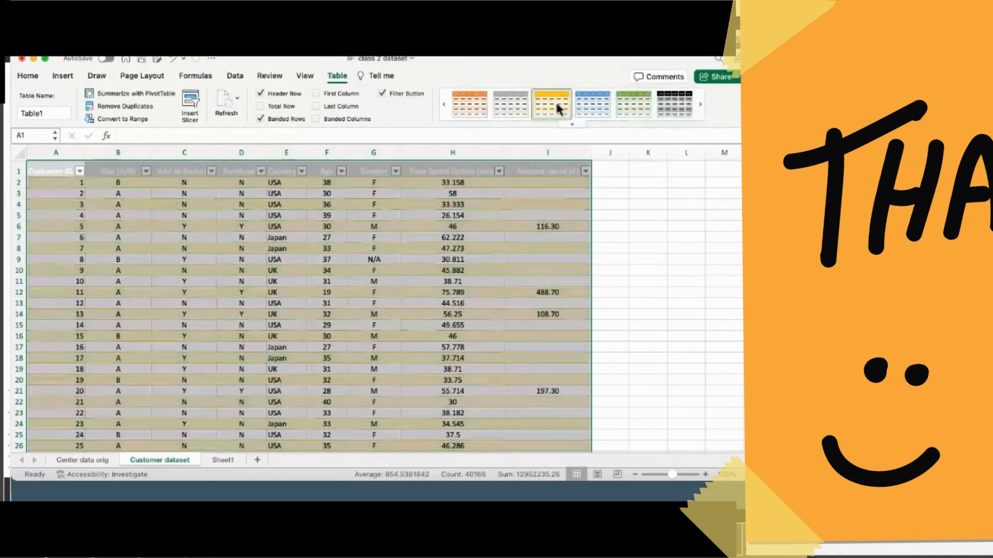
left_click(622, 202)
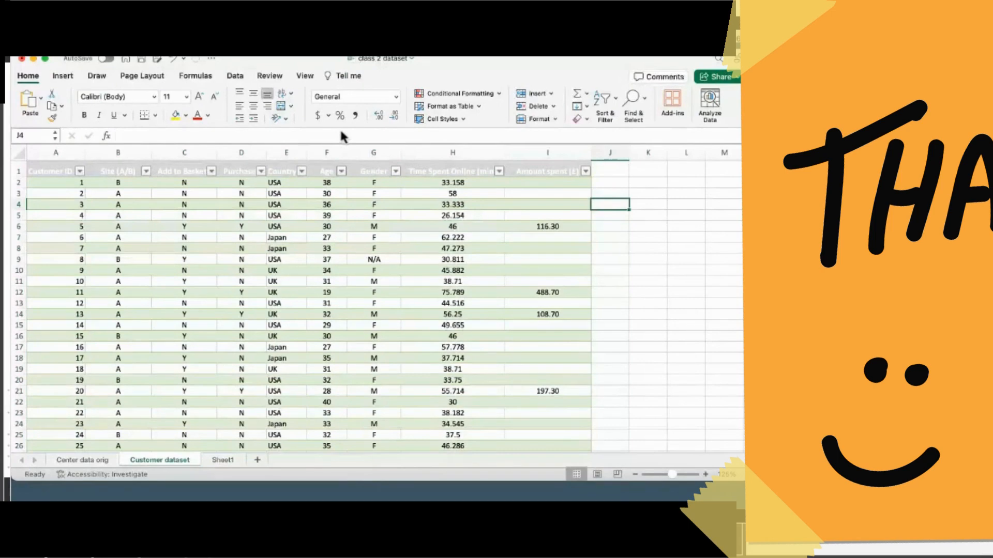
Inspect the sort and filter options of the Age, Country and Purchase? columns without applying any
left_click(341, 171)
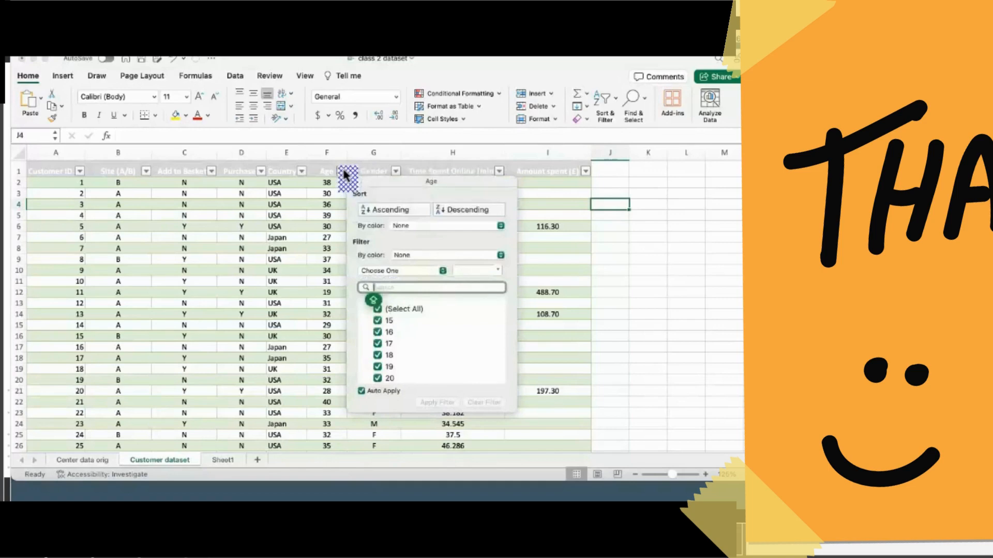
left_click(303, 173)
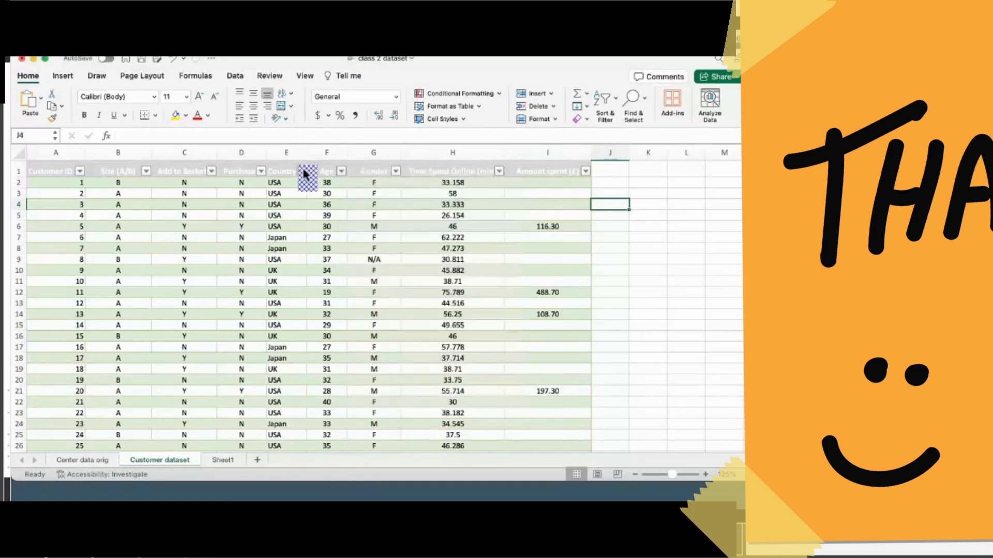
left_click(303, 171)
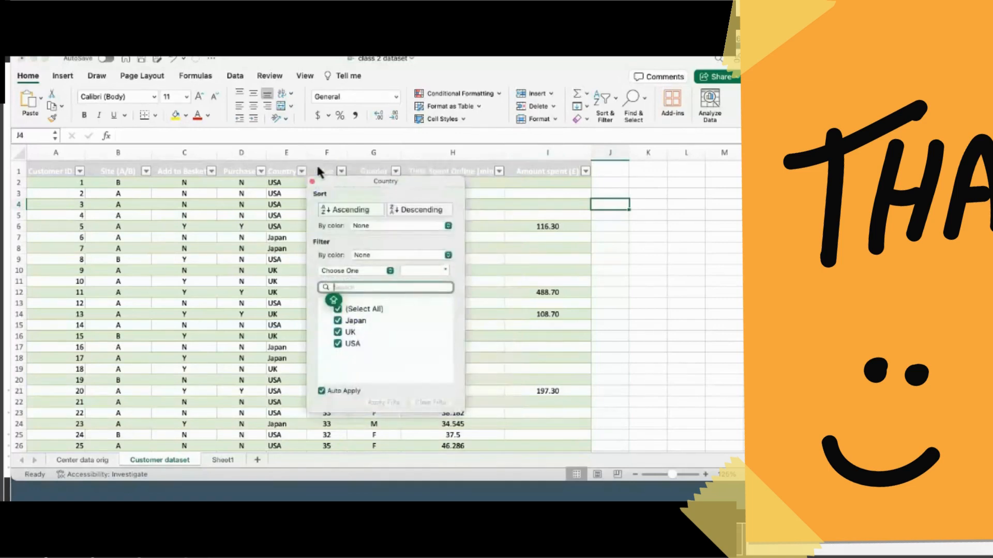
left_click(253, 169)
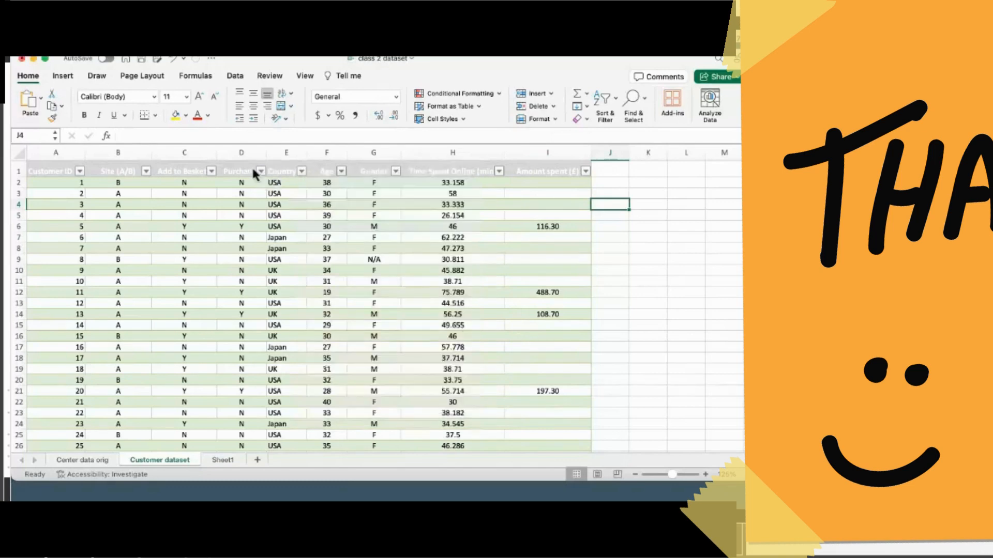
left_click(261, 171)
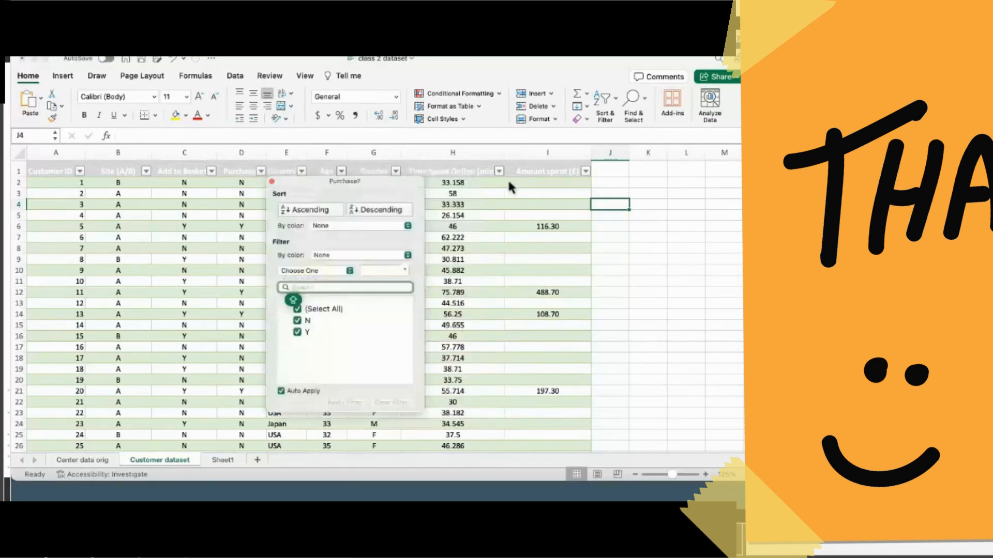
left_click(586, 172)
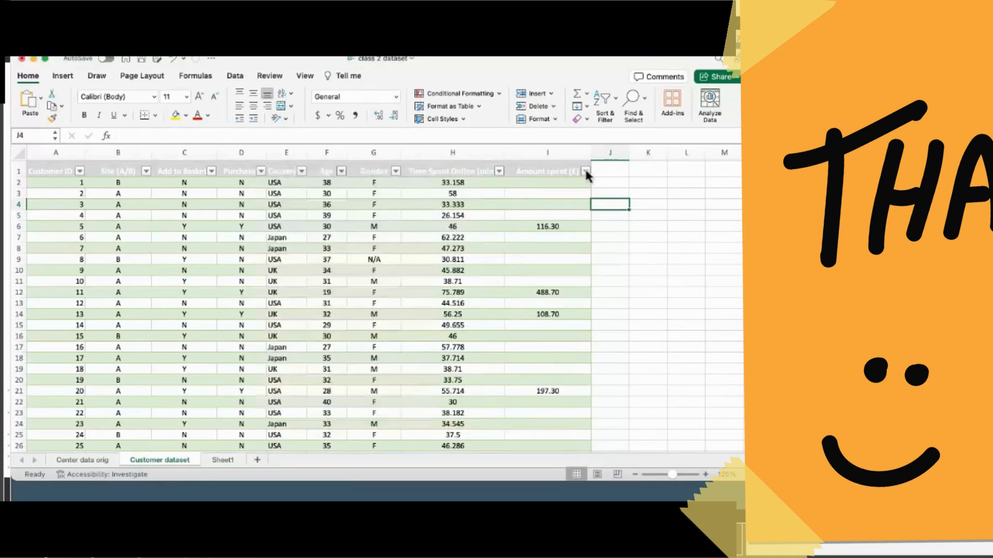
Browse the filter values of the Amount spent (£) column and close the filter options
left_click(585, 172)
scroll(548, 317, "down", 5)
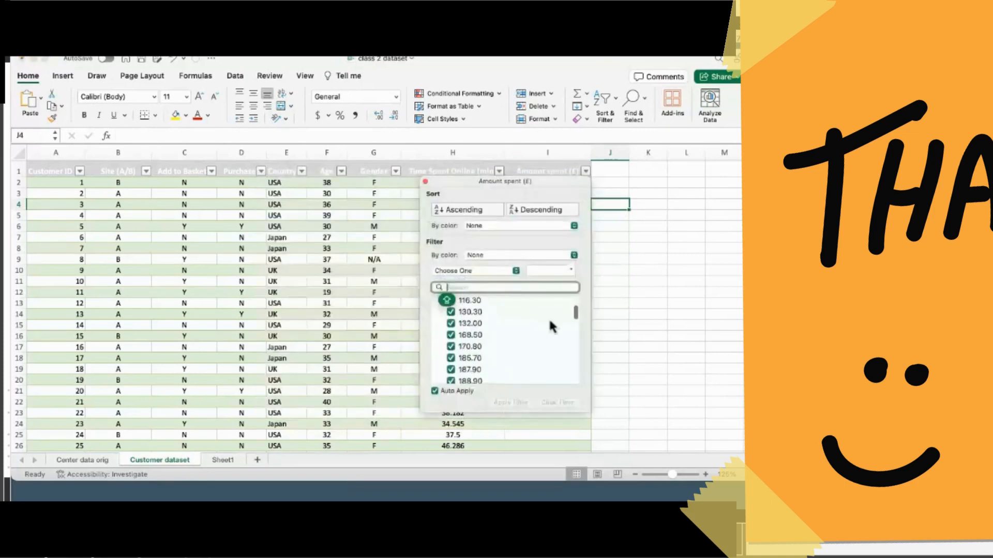
scroll(548, 318, "up", 5)
scroll(548, 318, "down", 5)
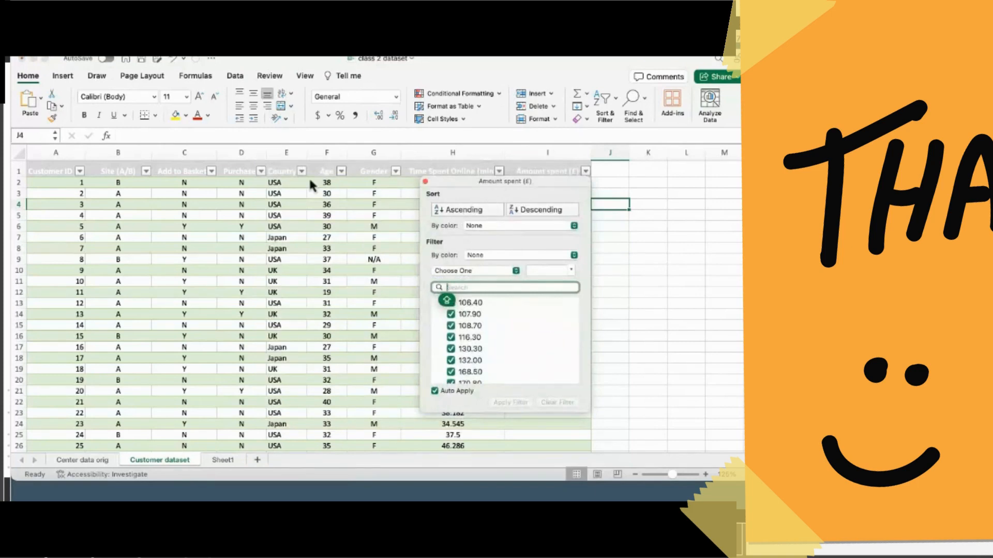
left_click(314, 223)
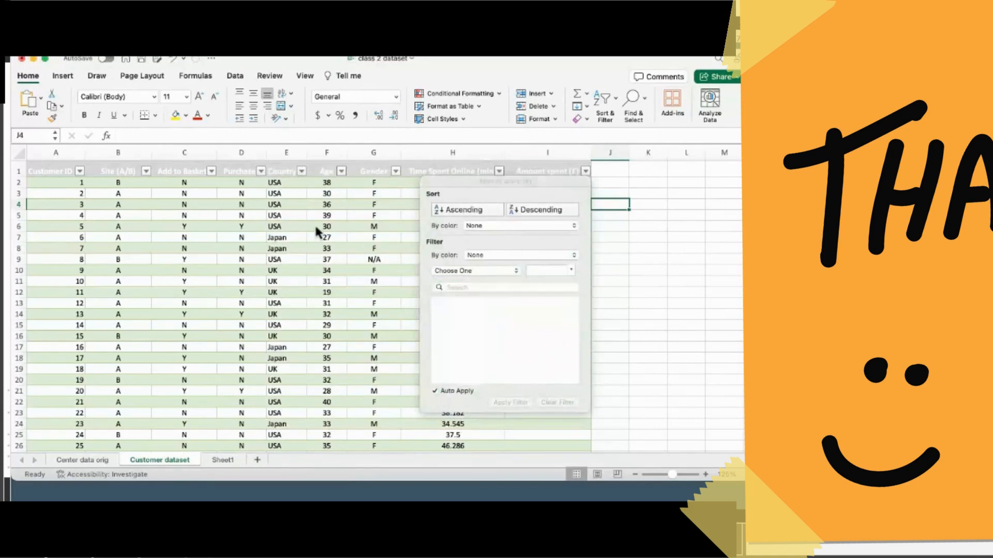
Try to toggle filtering from a blank cell outside the table, dismiss the alert and select a Country cell inside the table
left_click(235, 76)
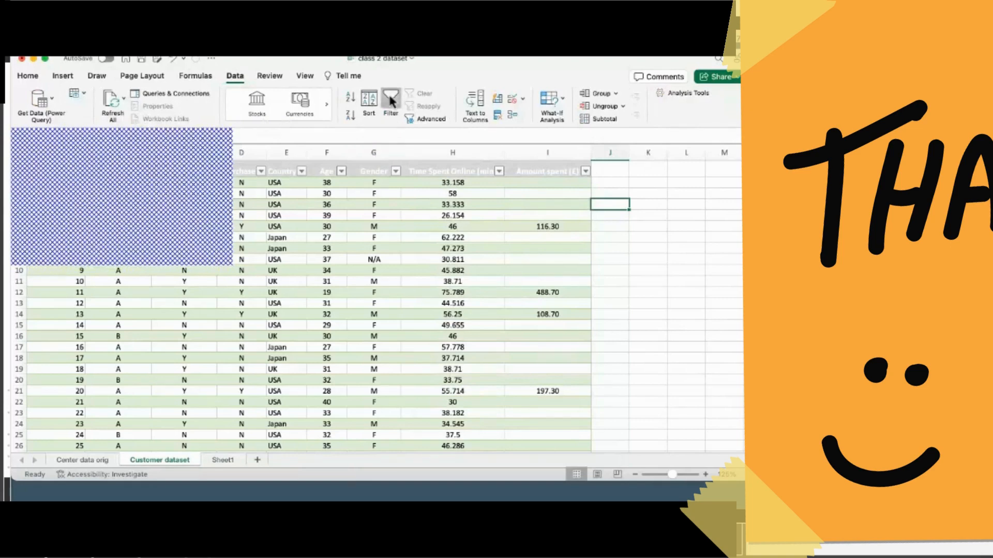
left_click(390, 98)
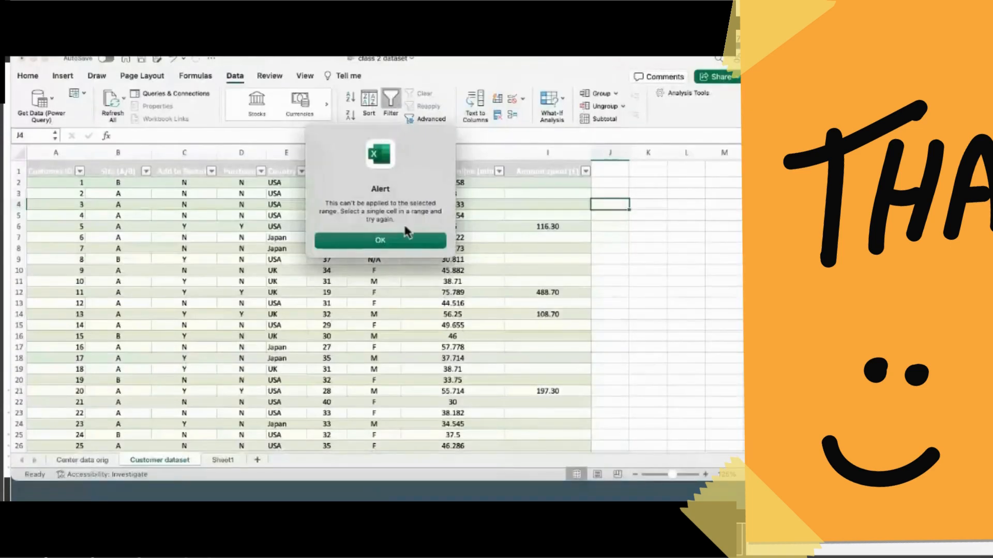
left_click(393, 242)
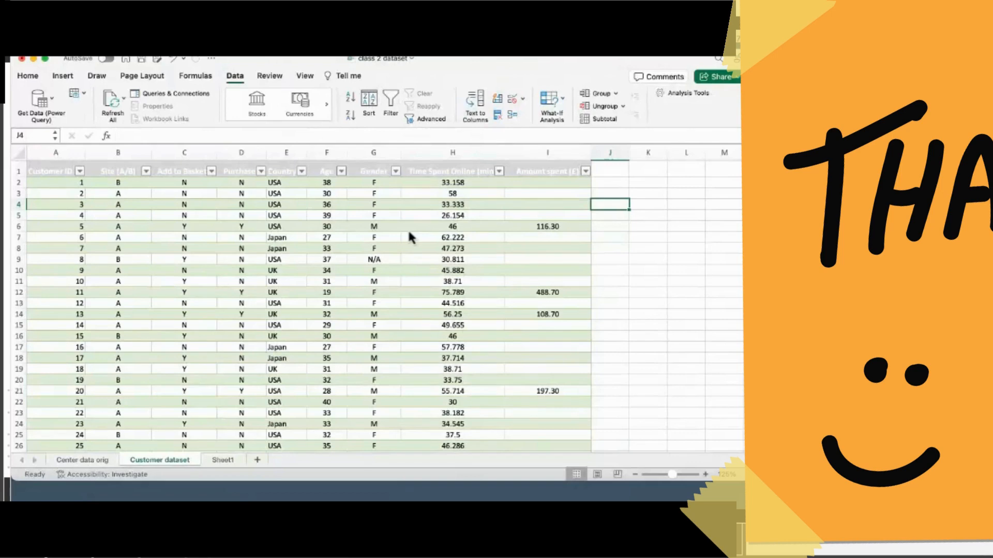
left_click(303, 205)
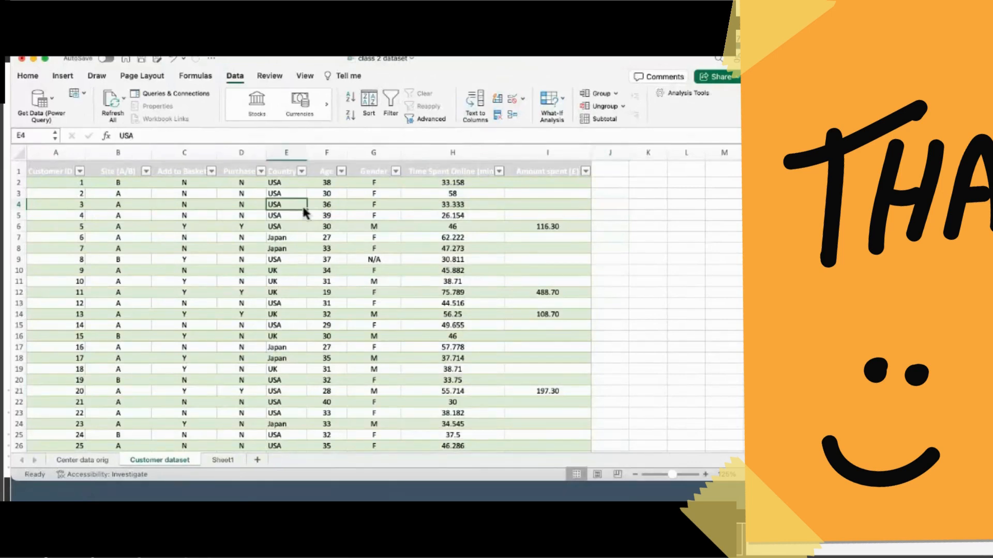
left_click(28, 76)
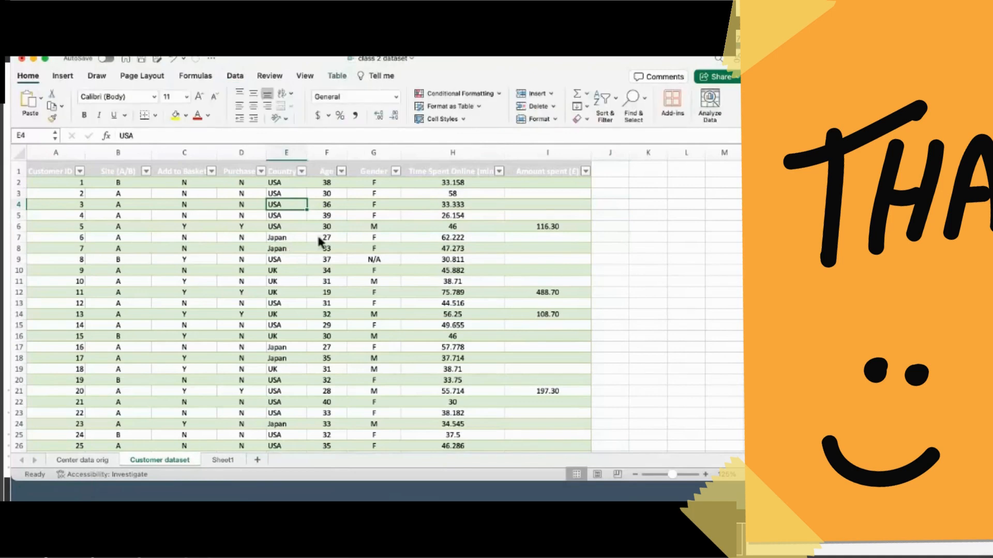
Filter the Gender column to only the N/A entries
left_click(380, 259)
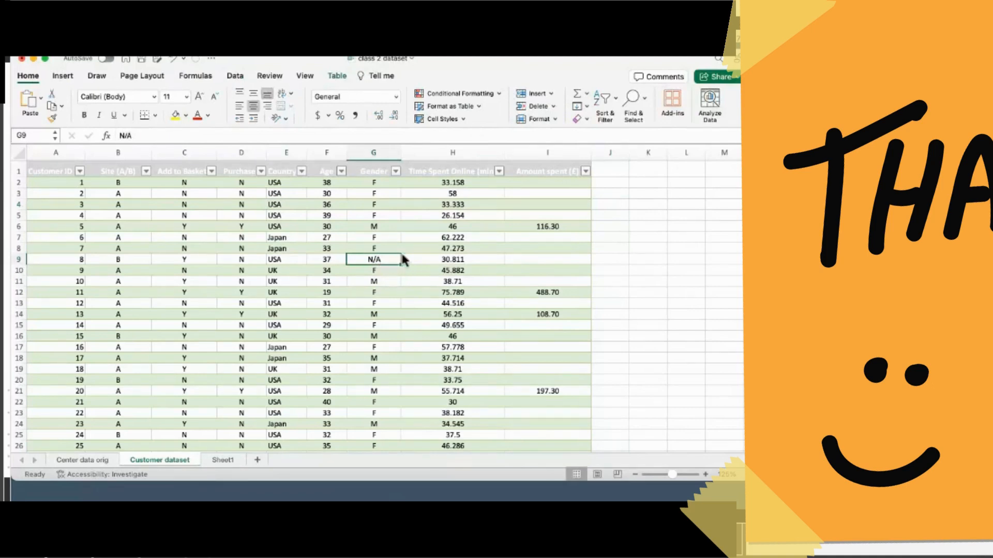
left_click(396, 172)
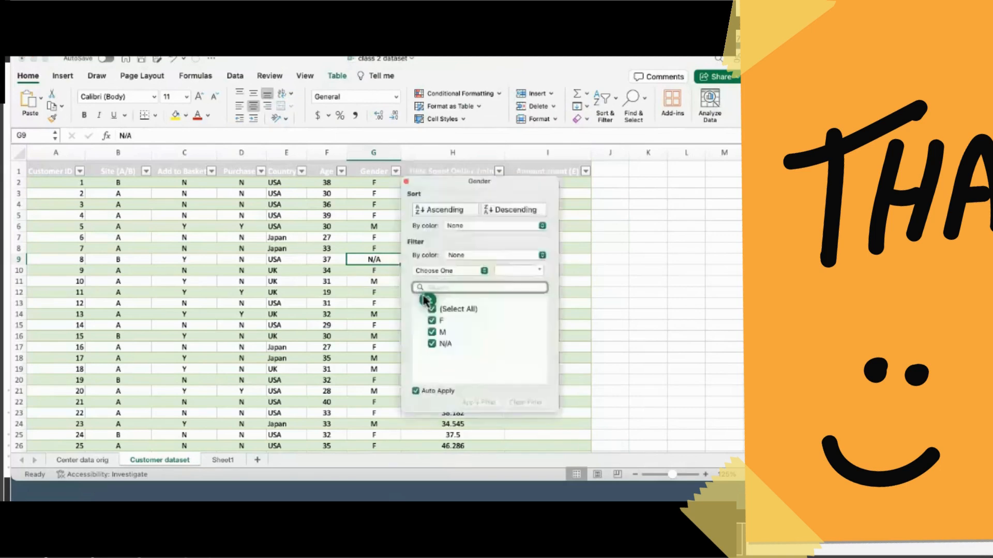
left_click(431, 308)
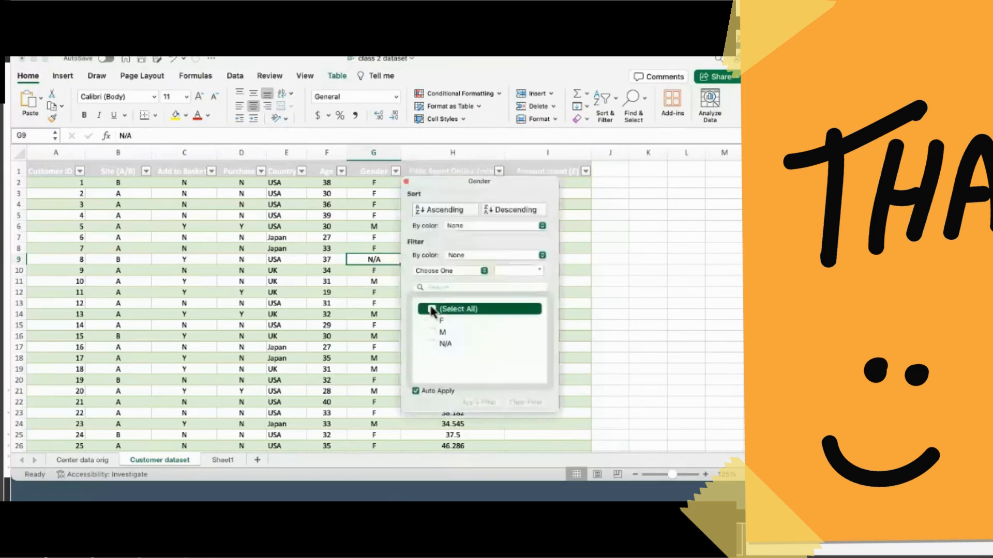
left_click(432, 343)
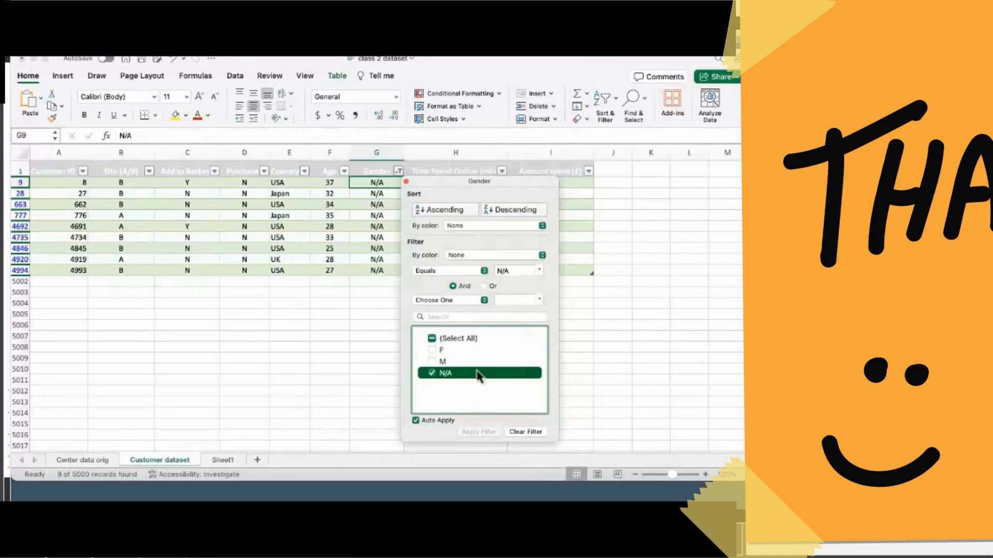
Restore all values in the Gender filter and close the filter options
left_click(432, 339)
left_click(433, 339)
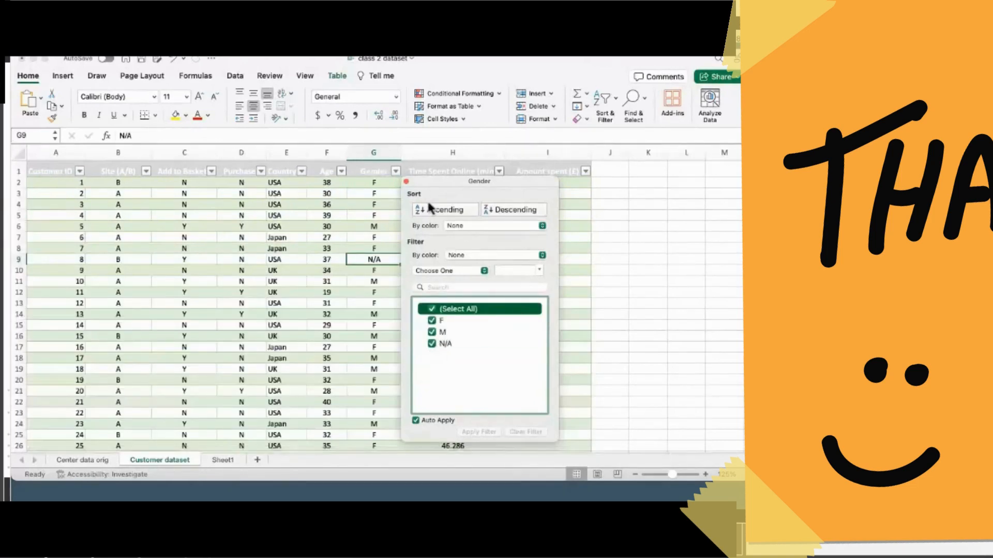
left_click(564, 257)
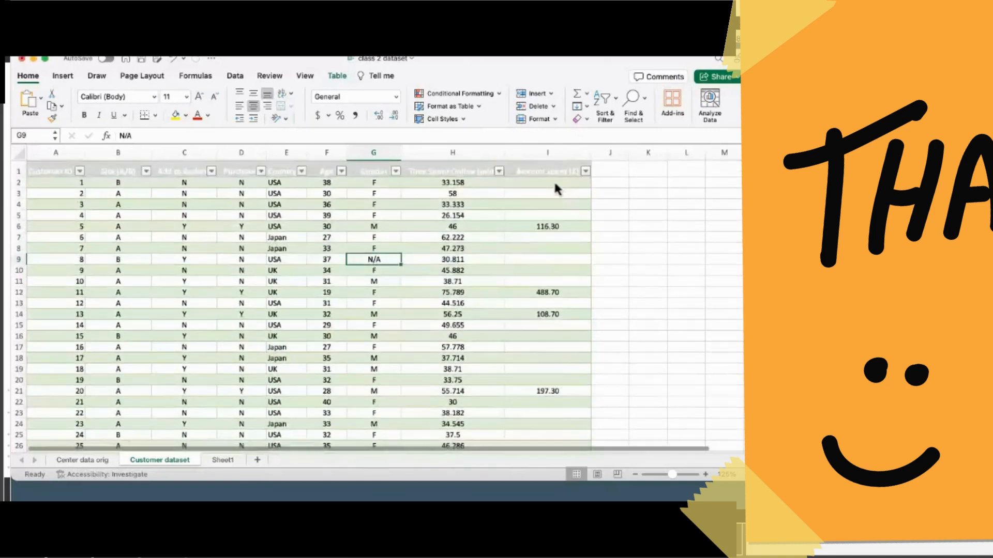
Format the whole Amount spent (£) column as Currency and switch it to the £ English (United Kingdom) accounting format
left_click(550, 182)
left_click(551, 173)
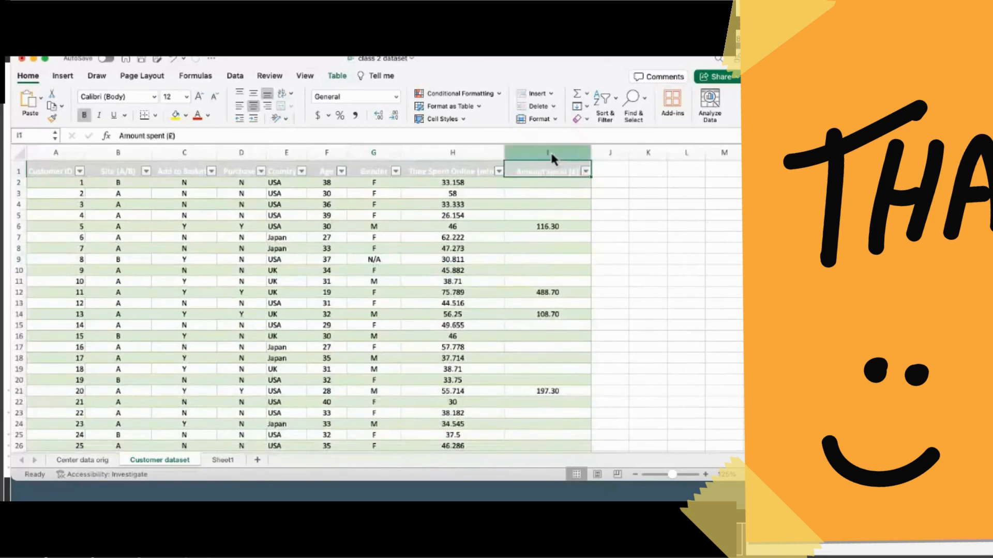
left_click(550, 154)
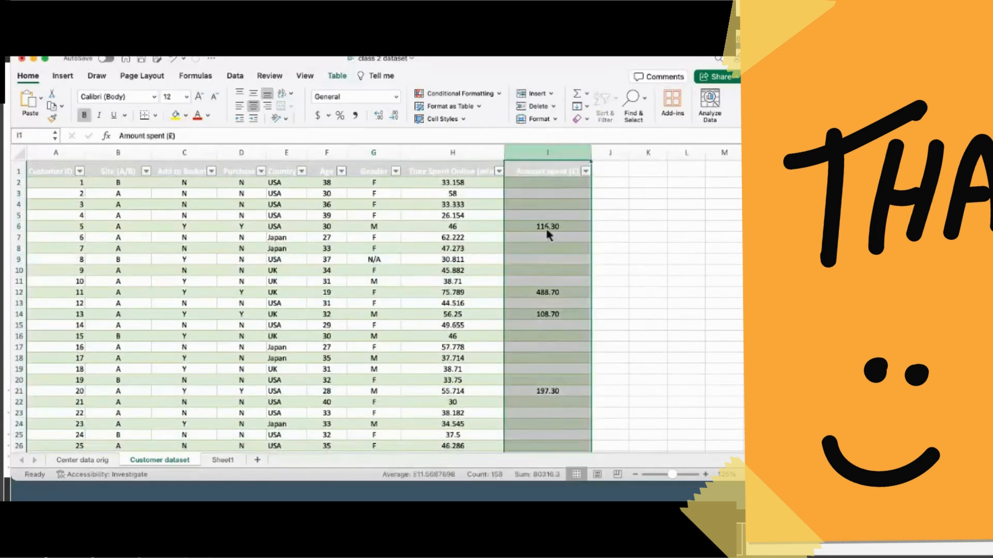
left_click(609, 206)
left_click(549, 182)
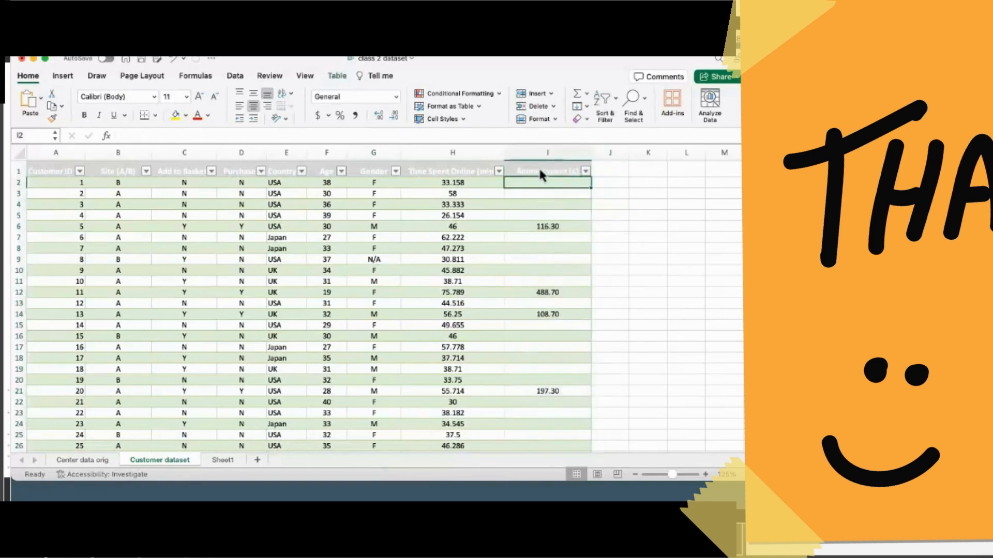
left_click(539, 171)
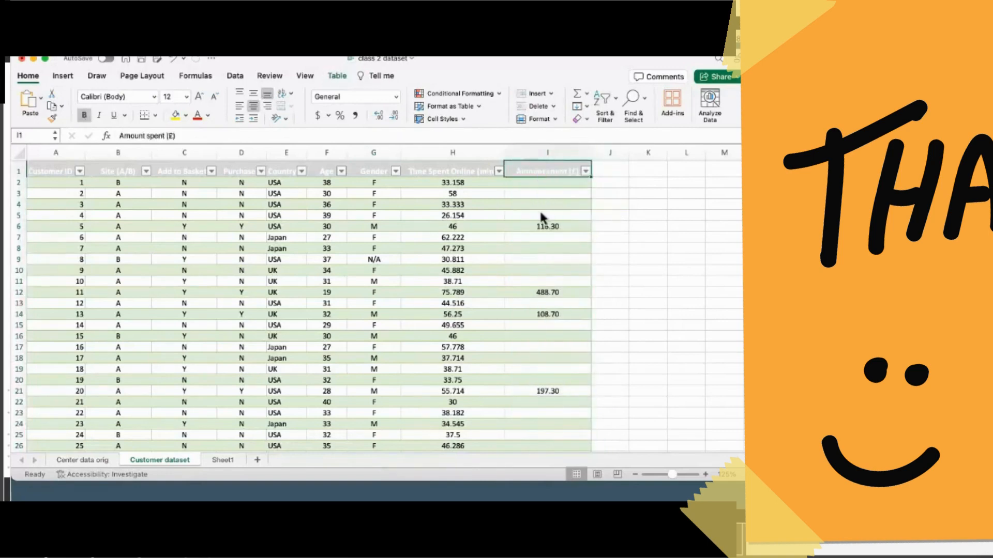
left_click(540, 155)
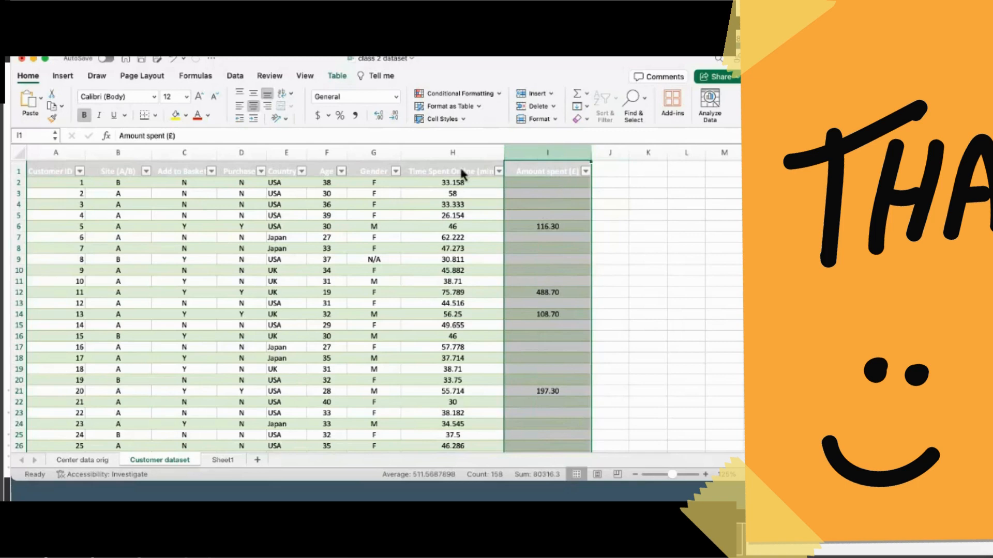
left_click(396, 97)
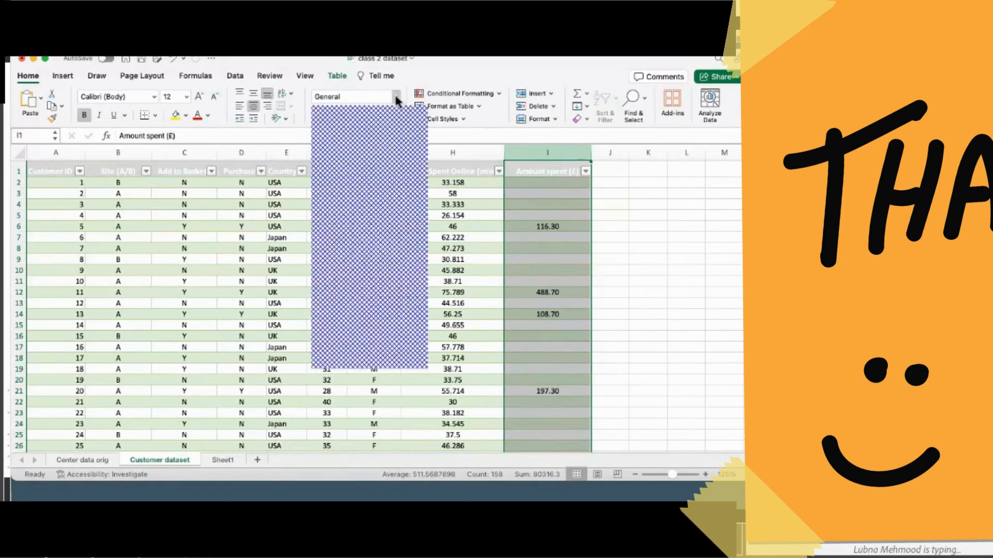
left_click(362, 153)
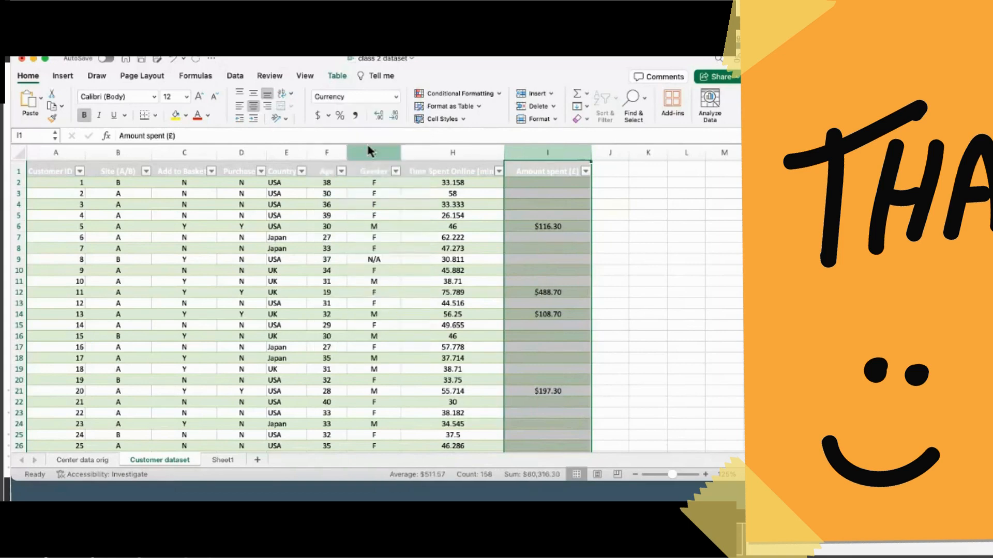
left_click(327, 115)
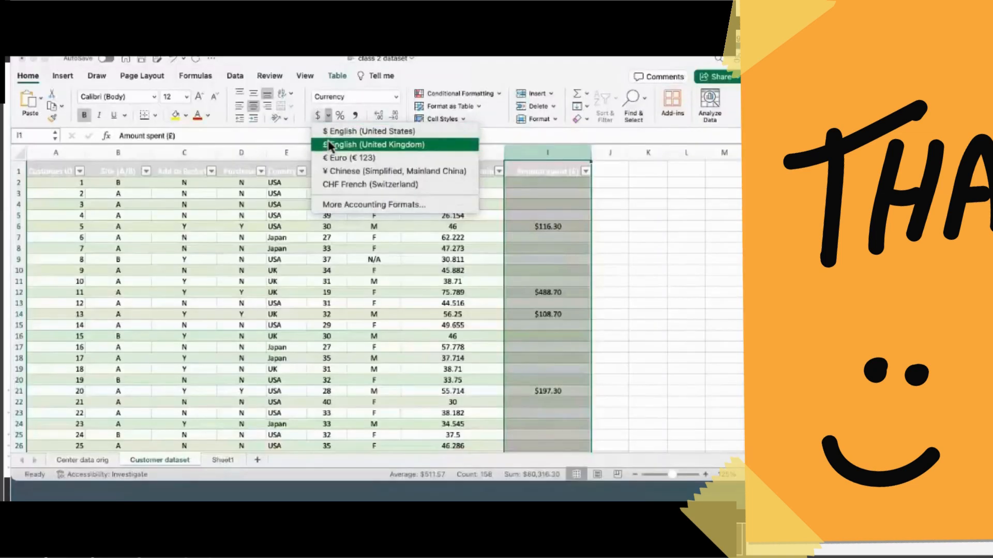
left_click(329, 144)
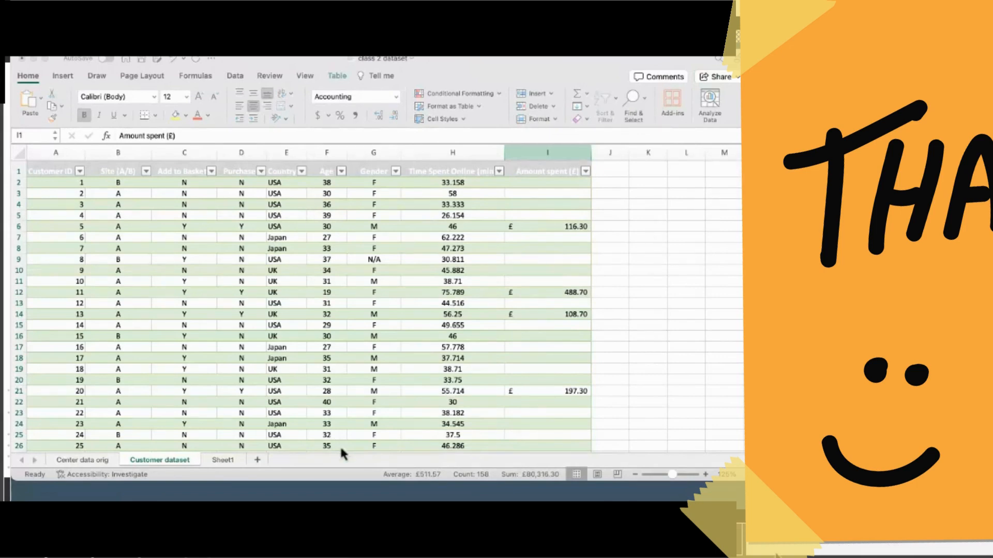
Replace all blank cells in the Amount spent (£) column with 0 and deselect the column
key("super+Tab")
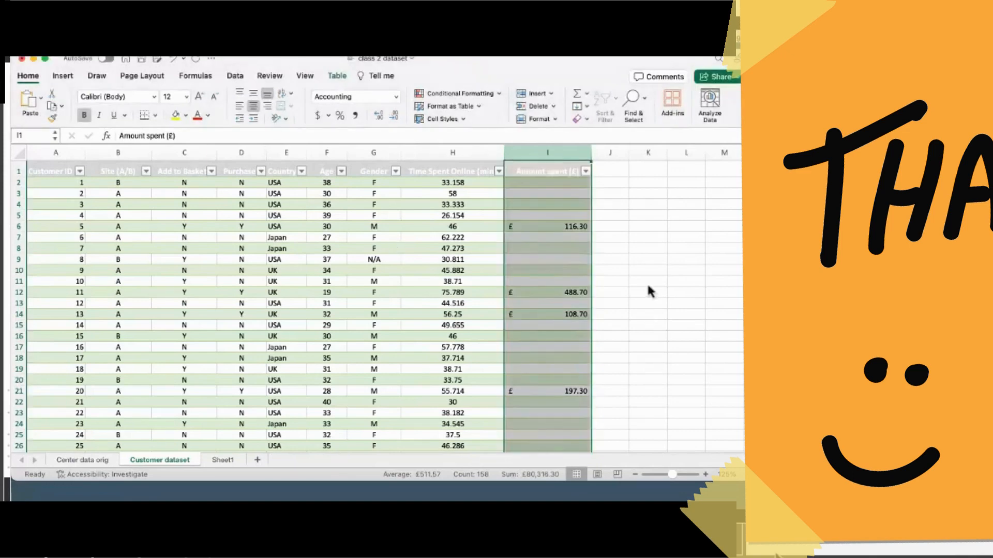
left_click(620, 214)
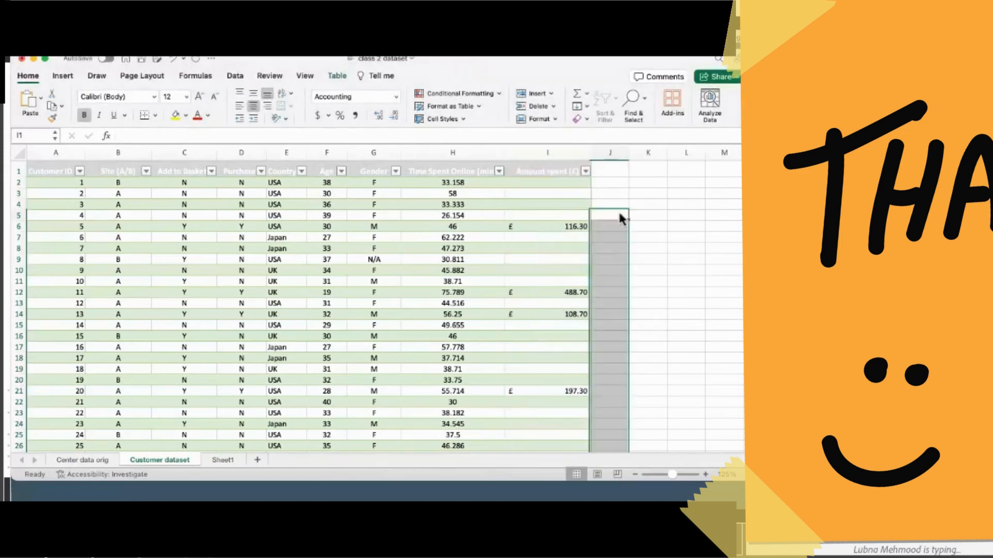
left_click(557, 152)
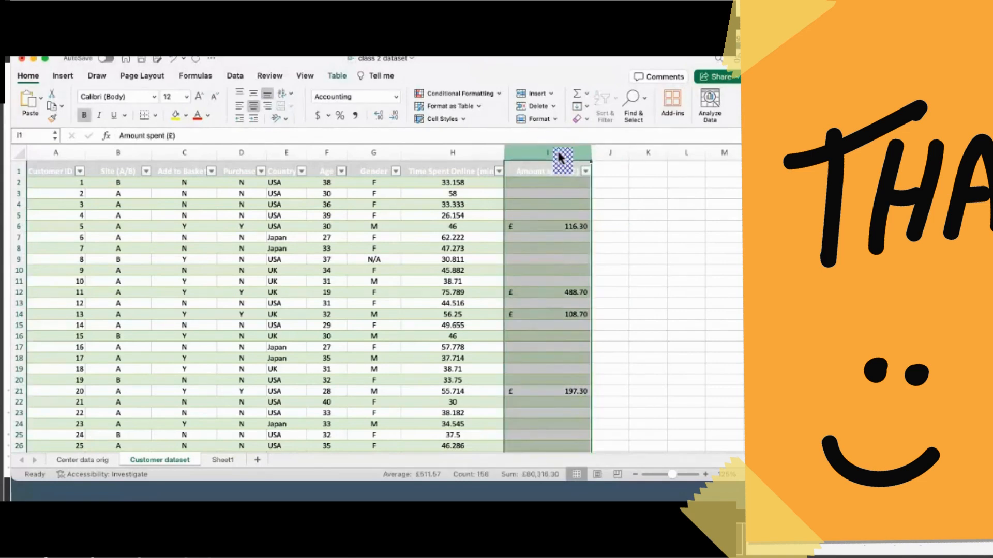
left_click(644, 102)
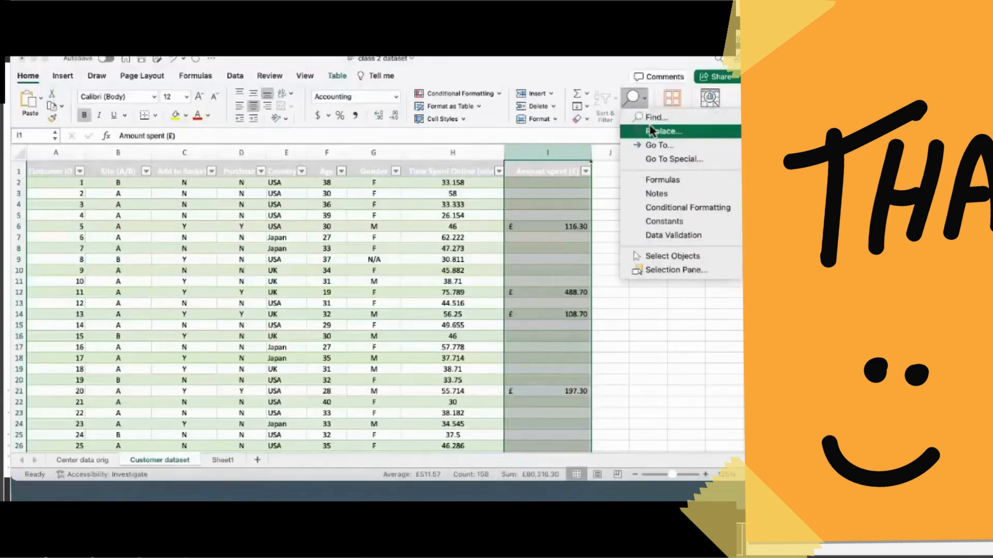
left_click(663, 131)
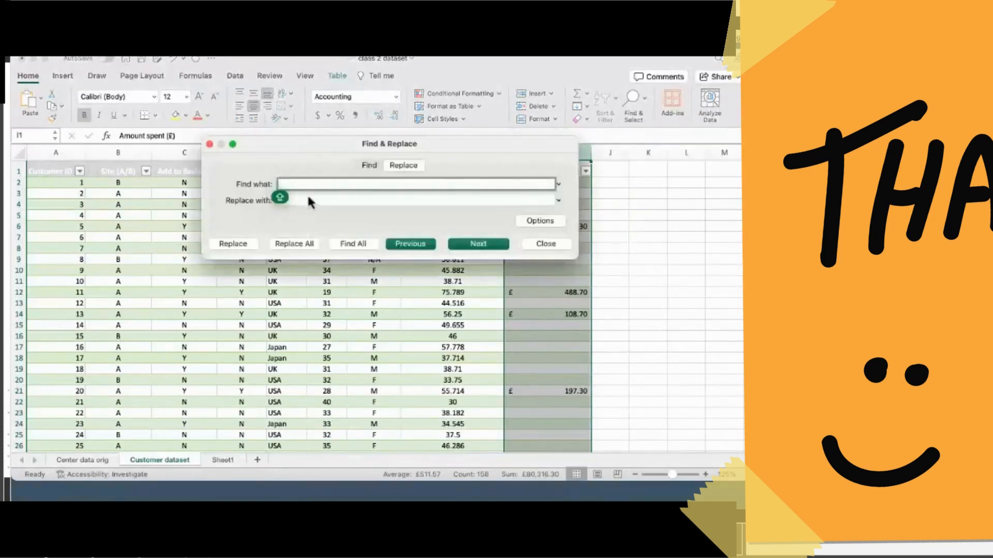
left_click(304, 202)
type("0")
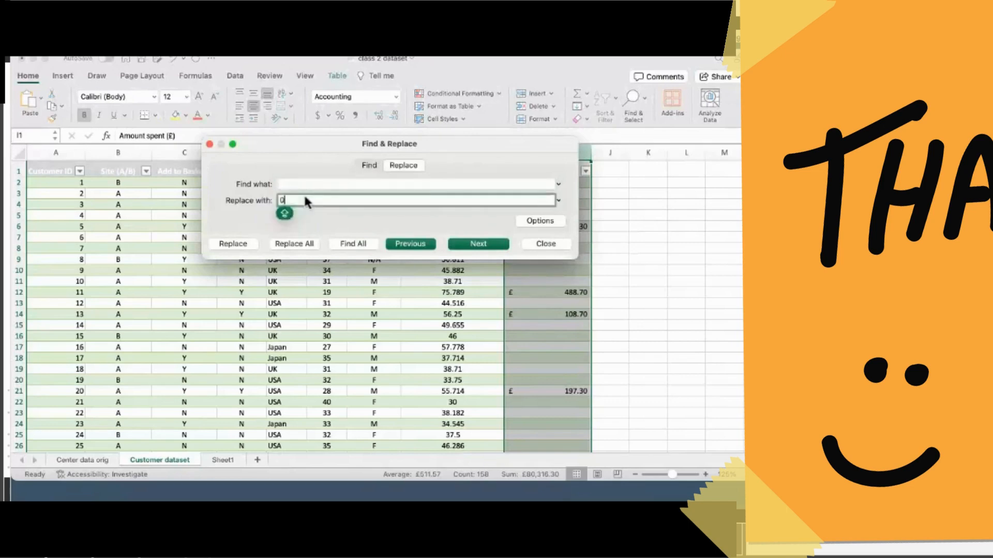
left_click(295, 244)
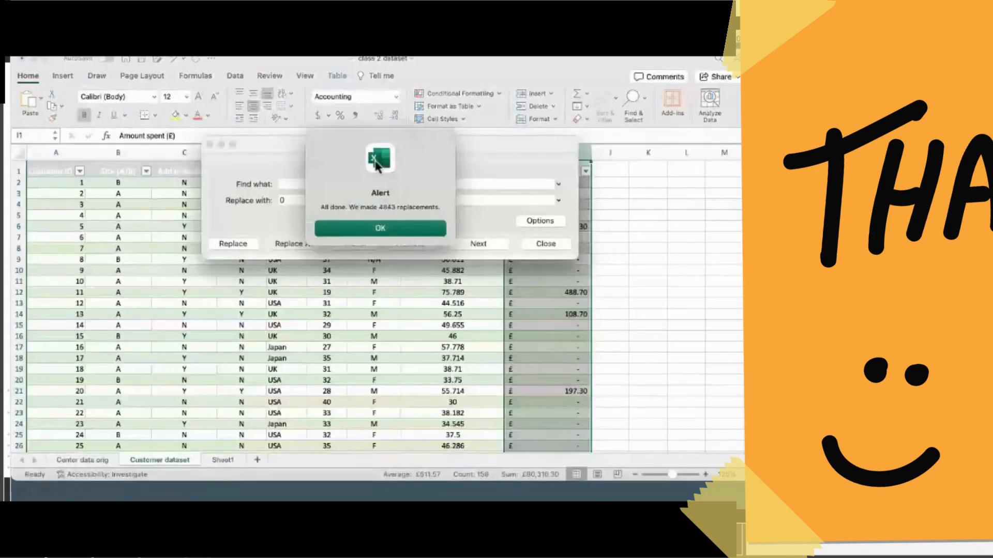
left_click(395, 230)
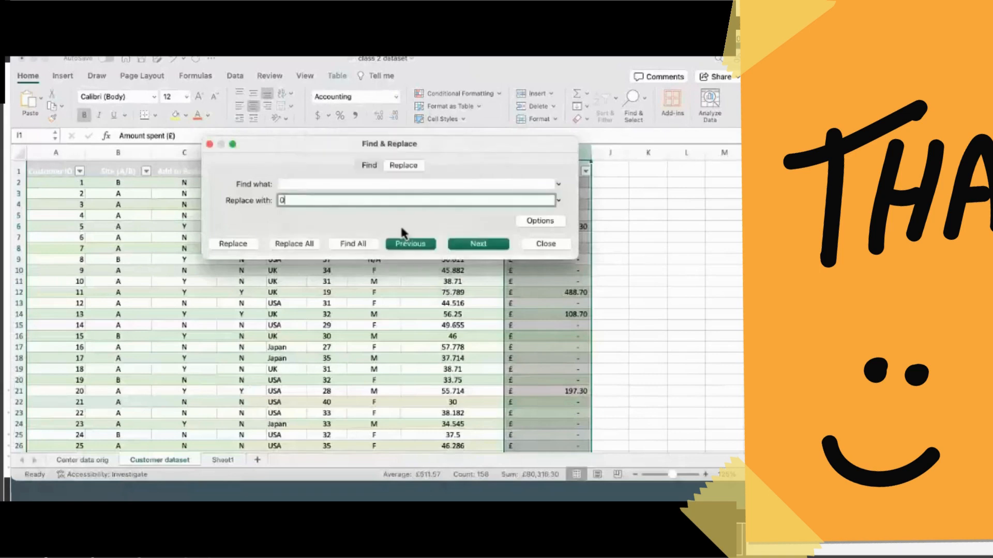
left_click(539, 243)
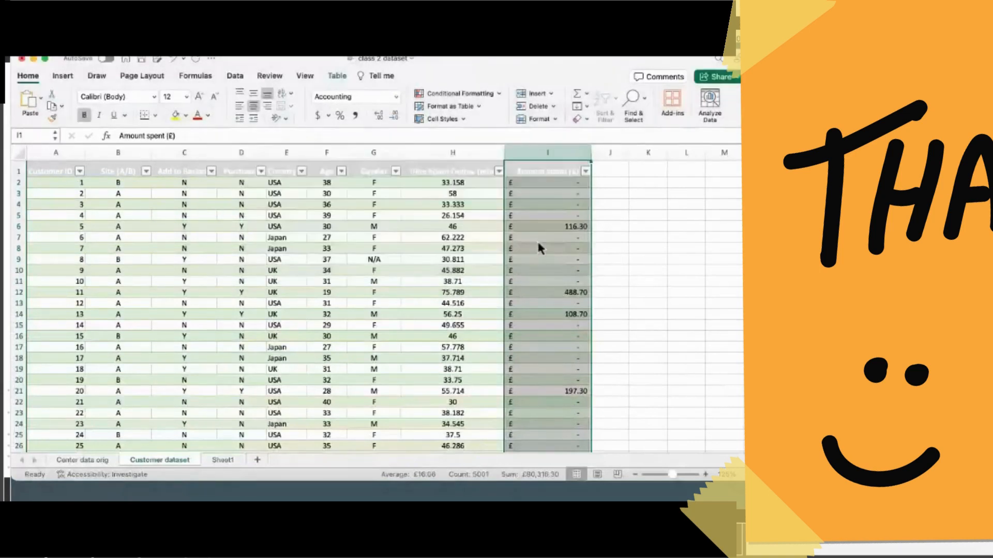
left_click(646, 239)
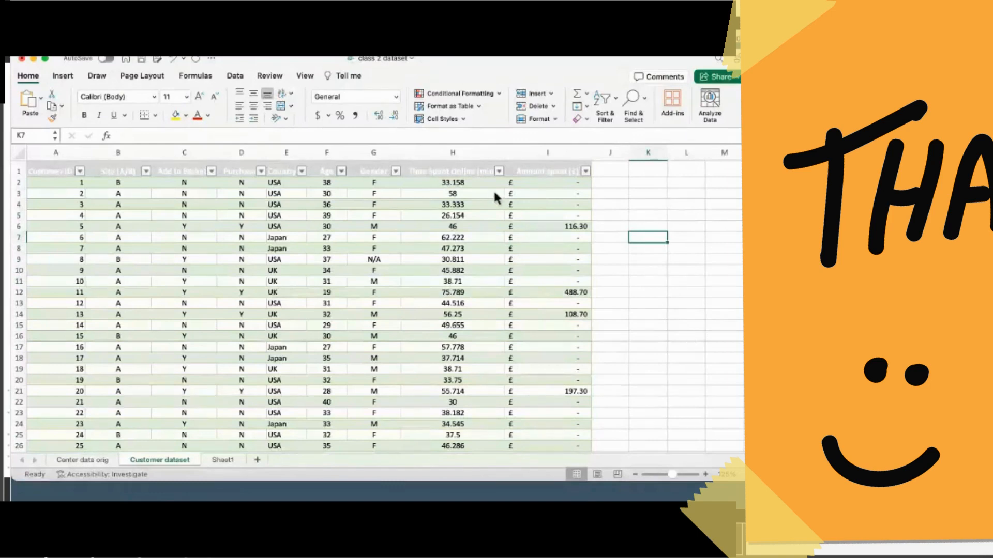
Apply the Number format to the whole Time Spent Online (min) column
left_click(461, 156)
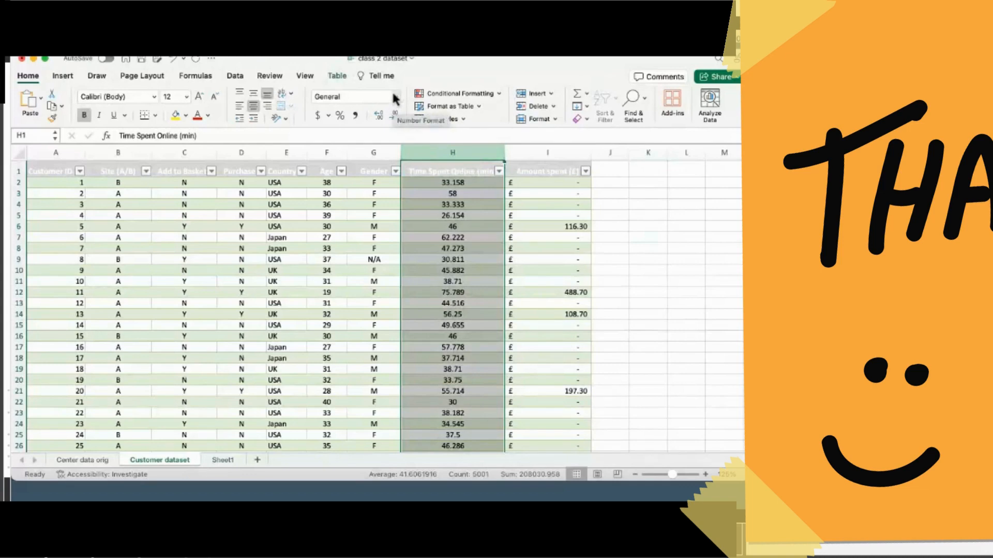
left_click(337, 76)
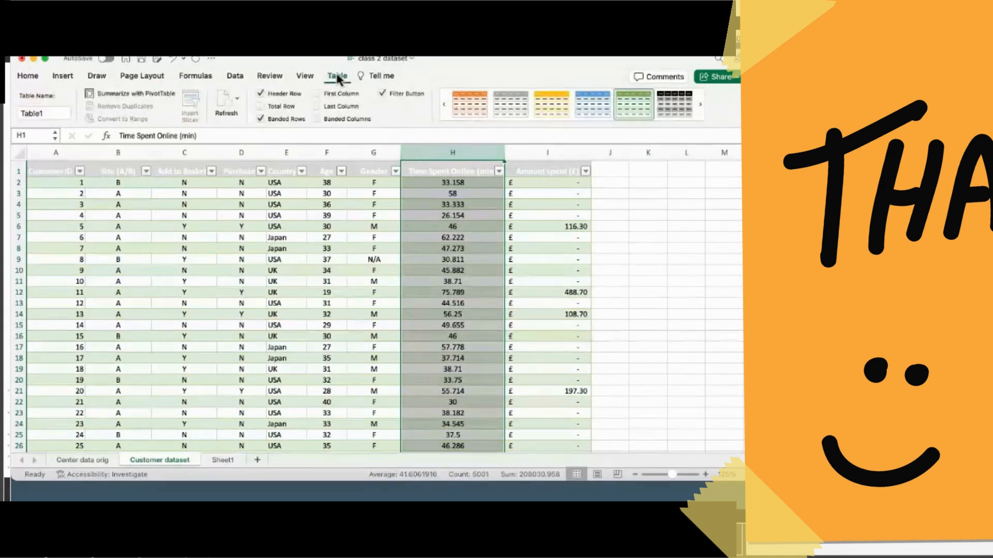
left_click(337, 76)
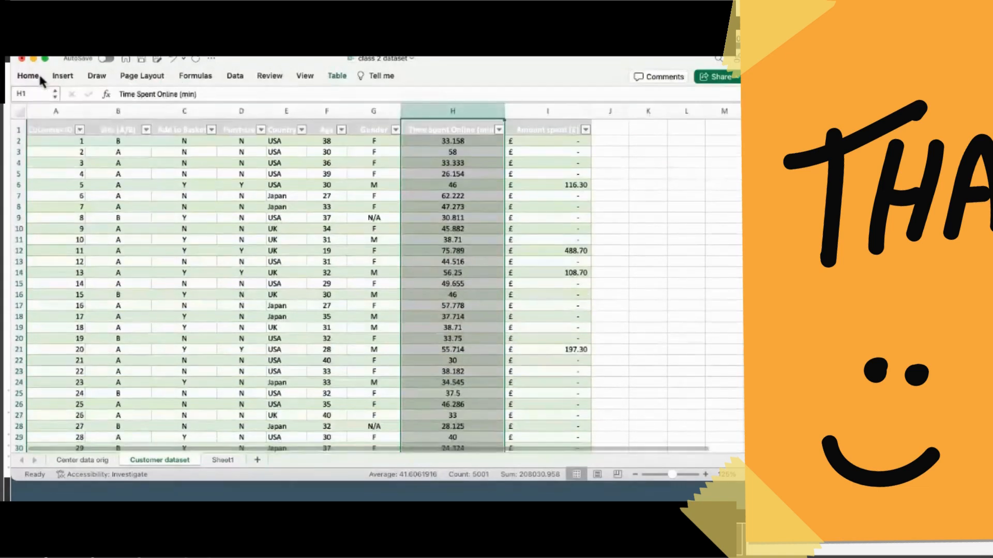
left_click(31, 76)
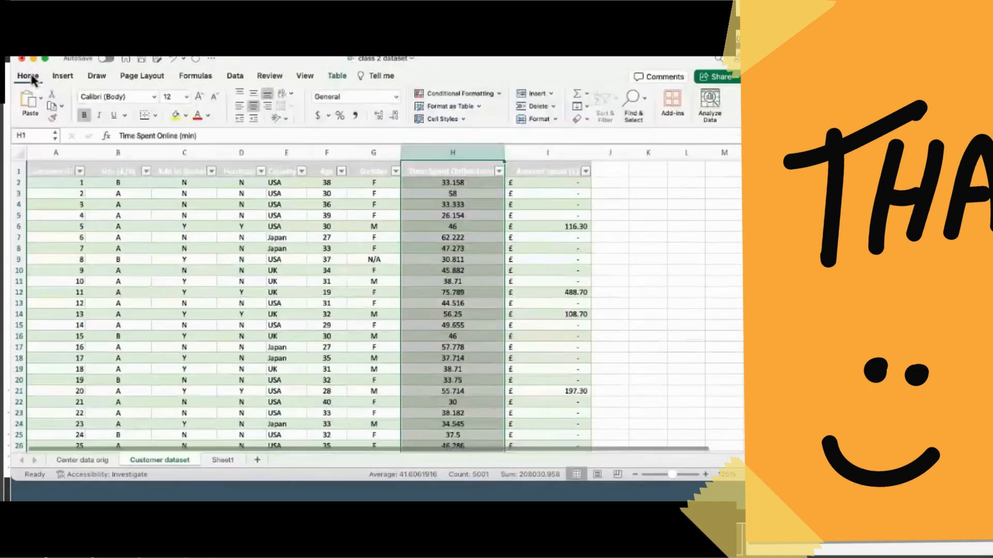
left_click(395, 97)
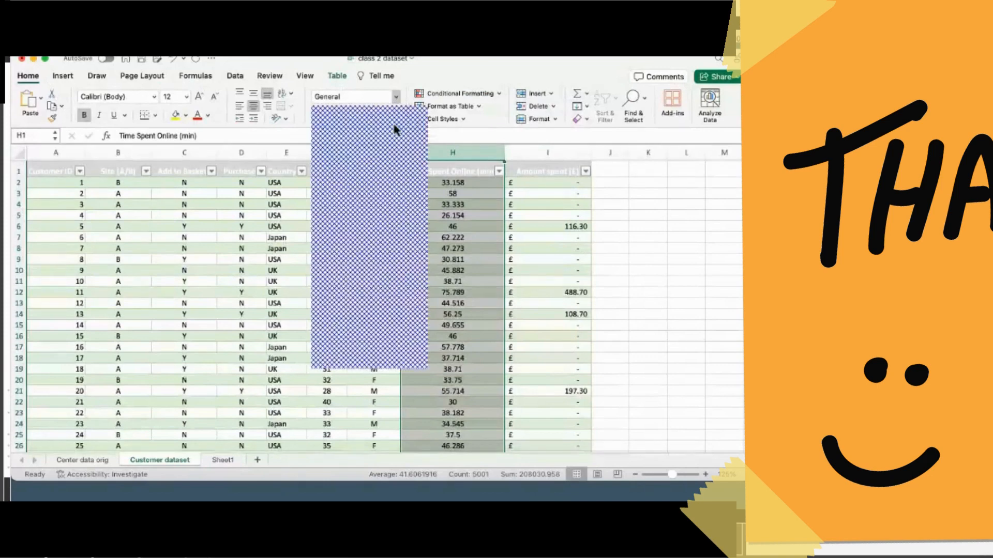
left_click(372, 140)
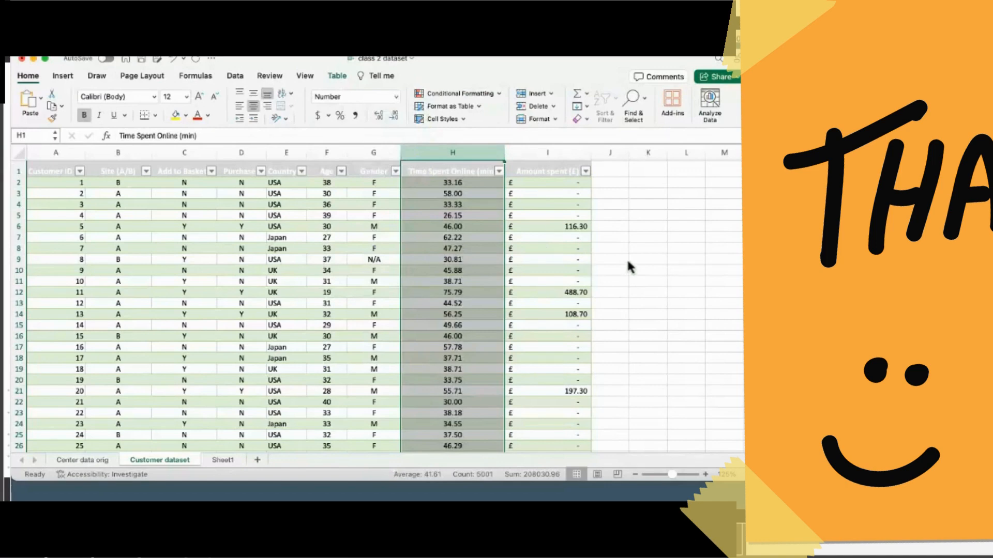
Reduce the Time Spent Online (min) column to whole numbers, restore two decimal places and deselect the column
left_click(380, 115)
left_click(393, 114)
left_click(392, 114)
left_click(392, 114)
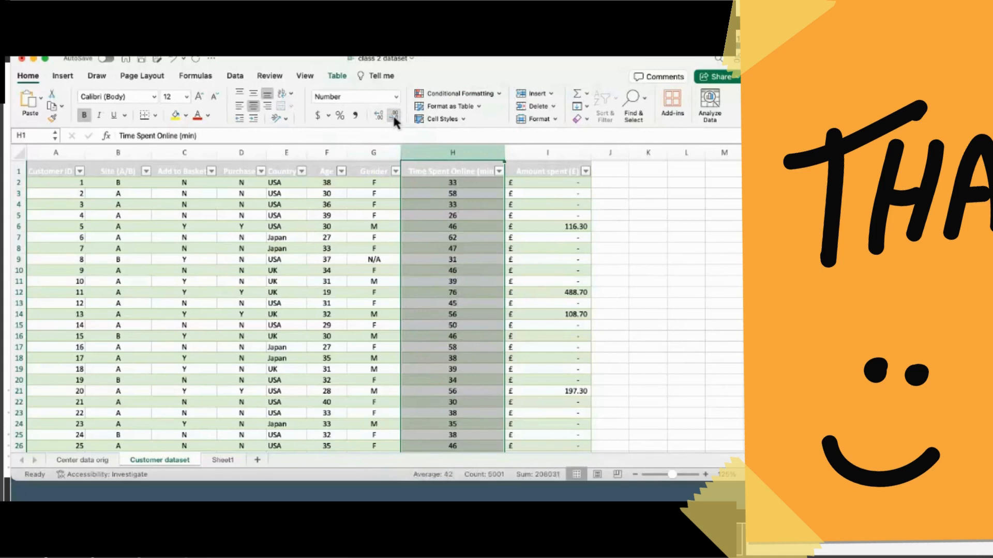
left_click(379, 116)
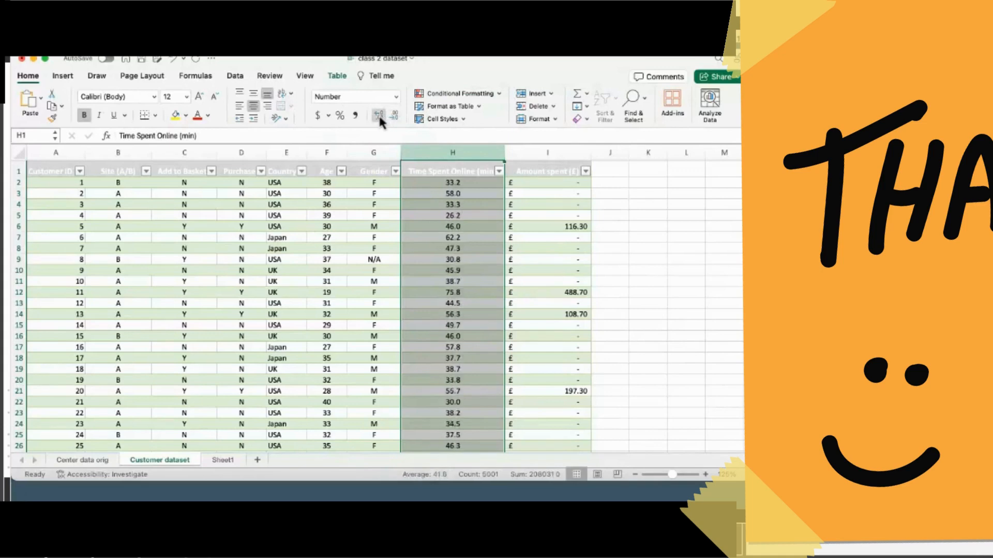
left_click(379, 116)
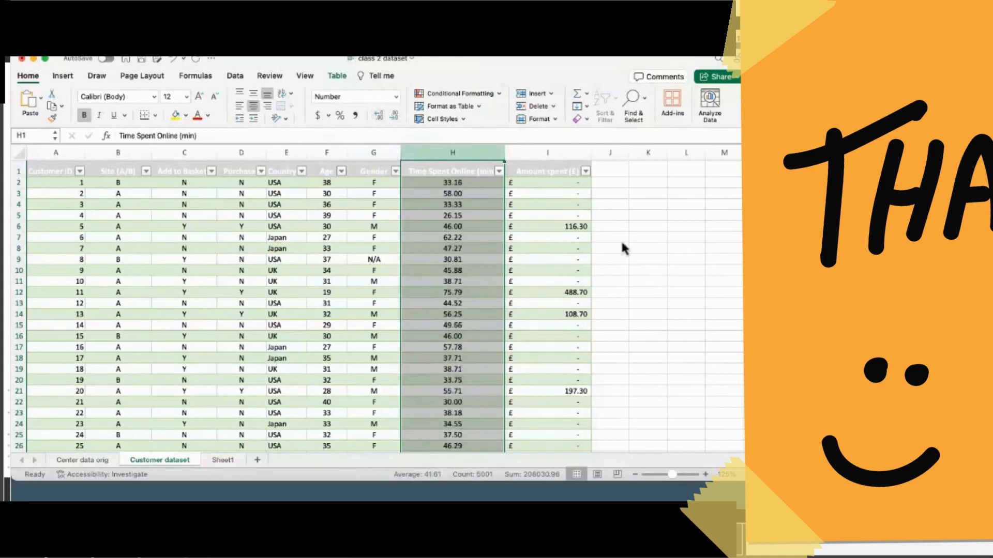
left_click(653, 241)
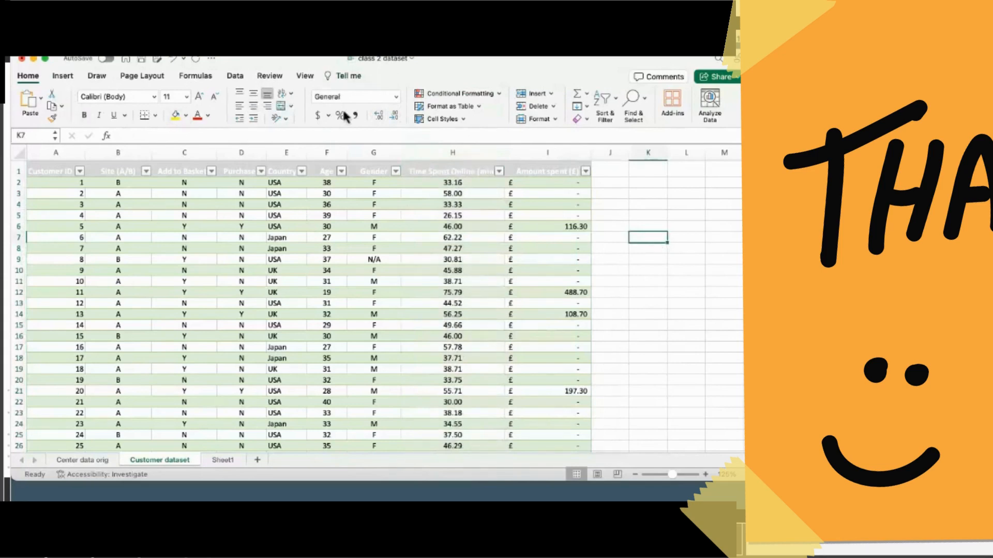
left_click(395, 95)
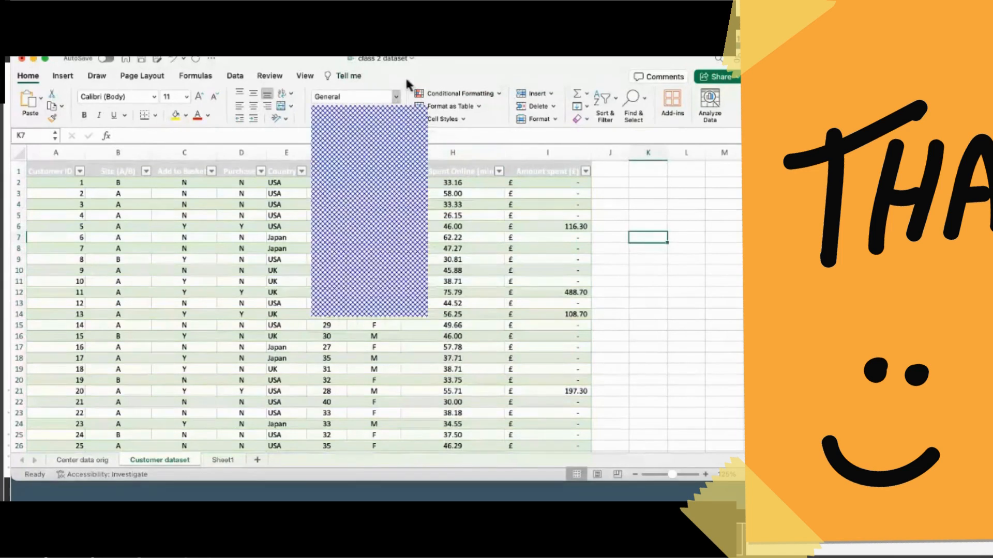
left_click(441, 61)
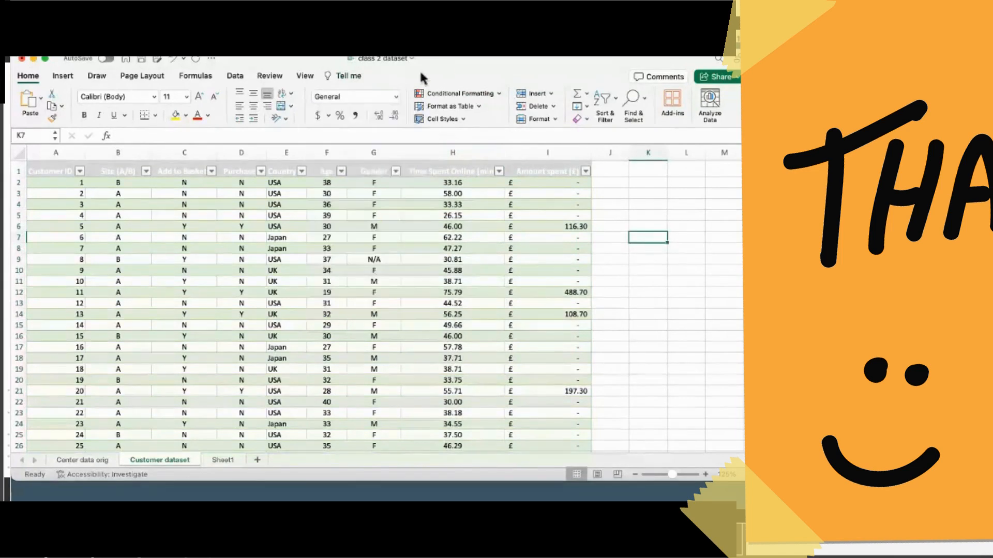
left_click(346, 75)
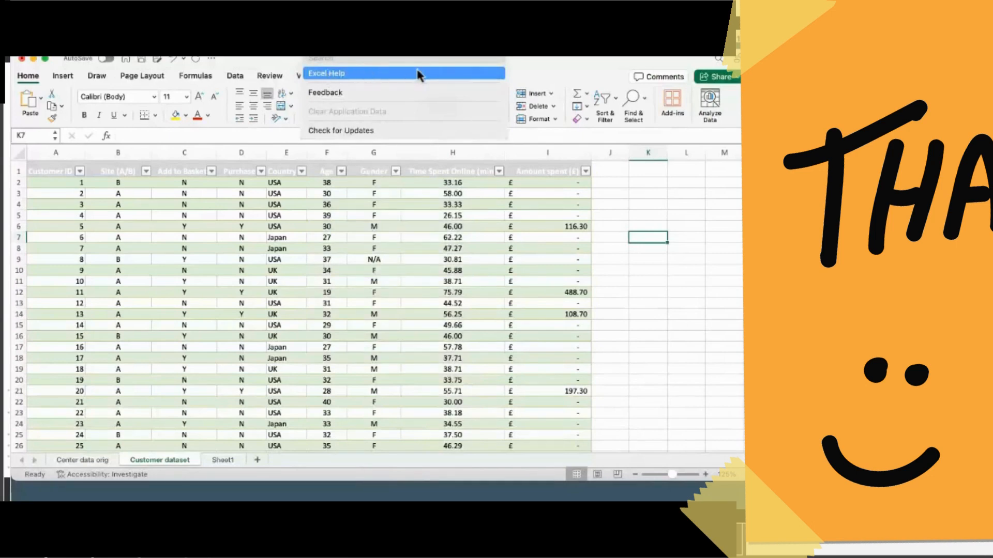
left_click(563, 56)
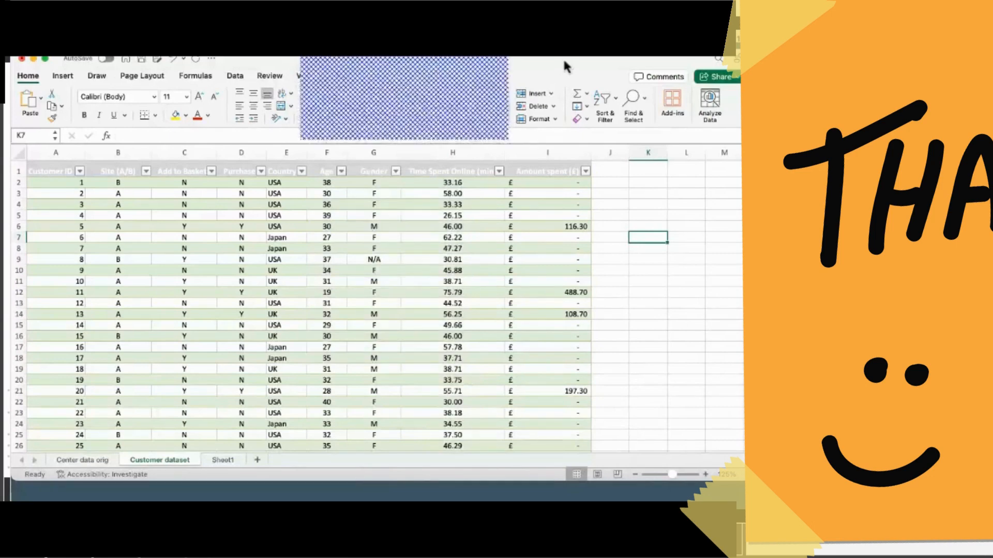
left_click(587, 95)
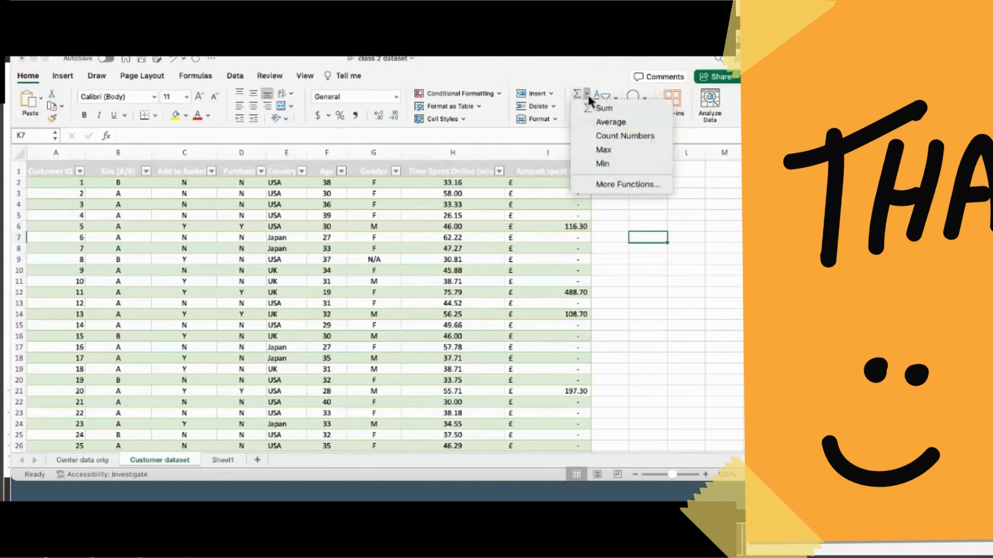
left_click(573, 58)
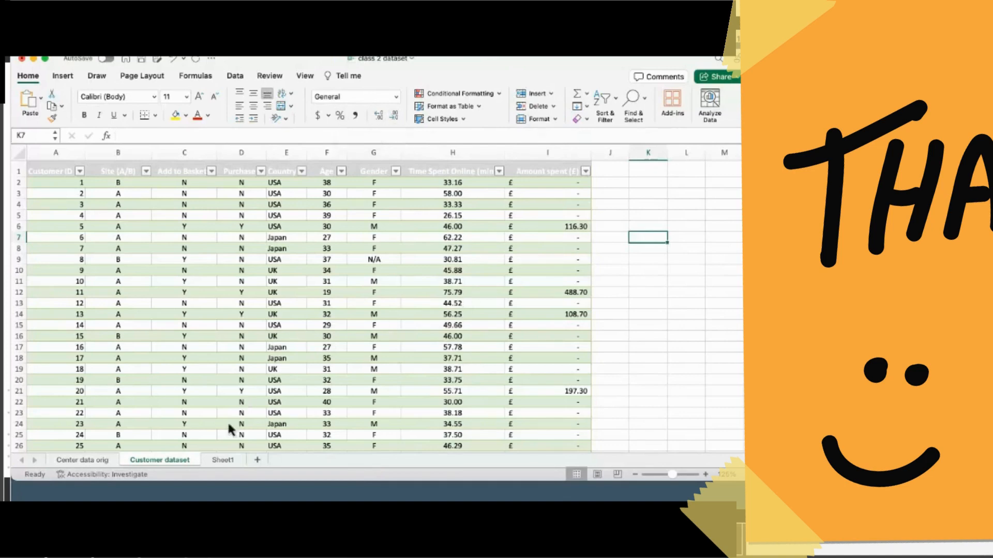
Review the calculation notes on Sheet1, return to the Customer dataset sheet and look through its rows
left_click(220, 460)
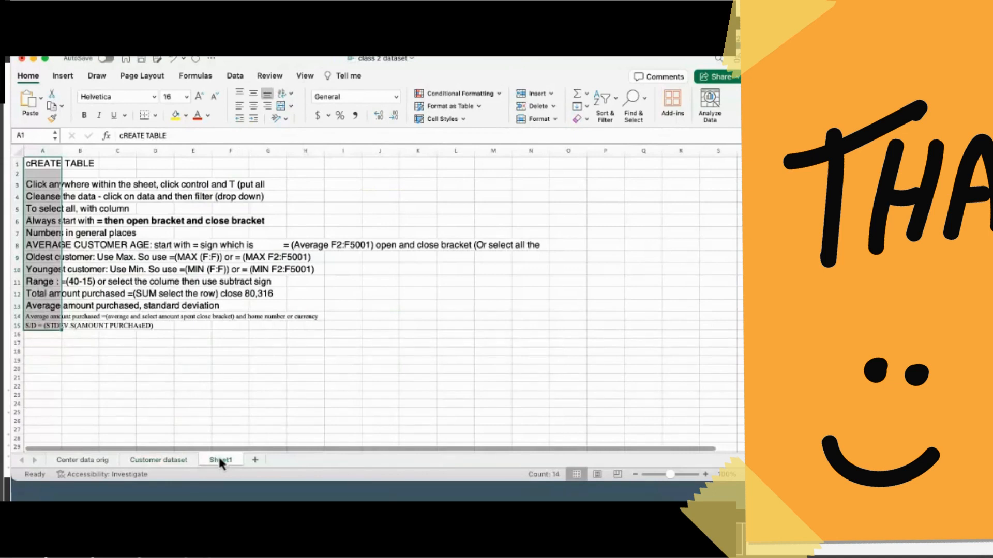
left_click(152, 459)
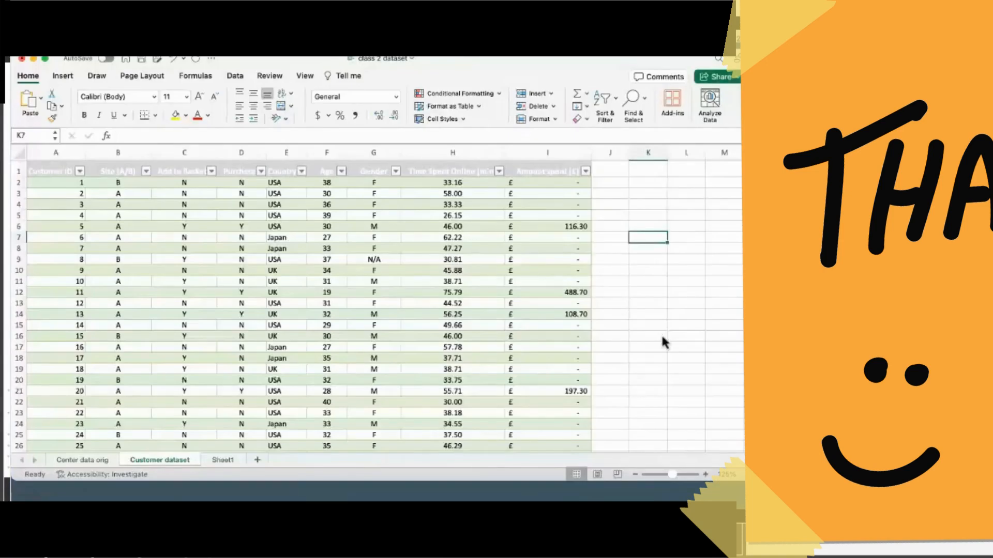
scroll(662, 337, "down", 6)
scroll(662, 337, "down", 4)
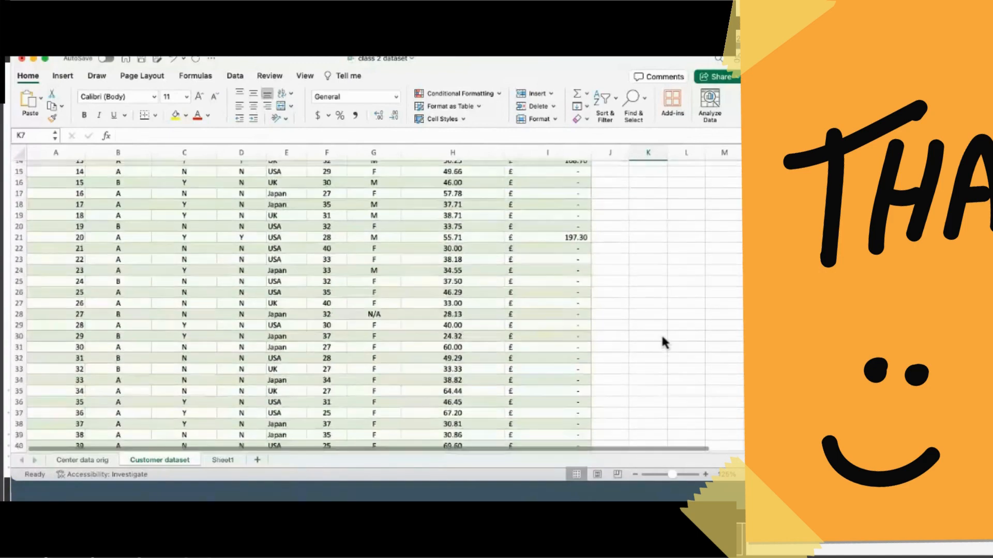
scroll(670, 401, "down", 3)
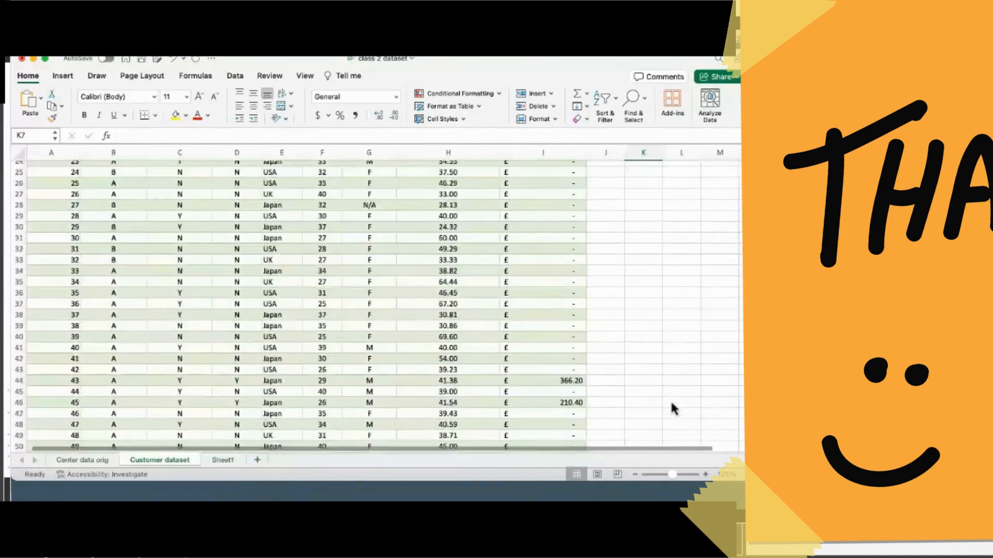
scroll(663, 402, "up", 8)
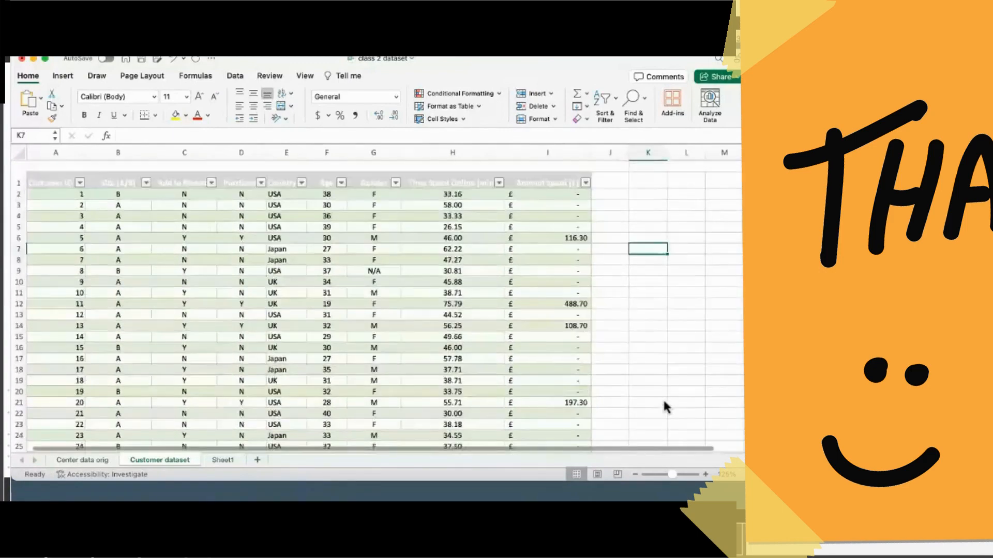
Paste the copied task list starting with "3. Calculate the following:" into cell K29 of the Customer dataset sheet
scroll(667, 413, "down", 2)
scroll(669, 429, "down", 1)
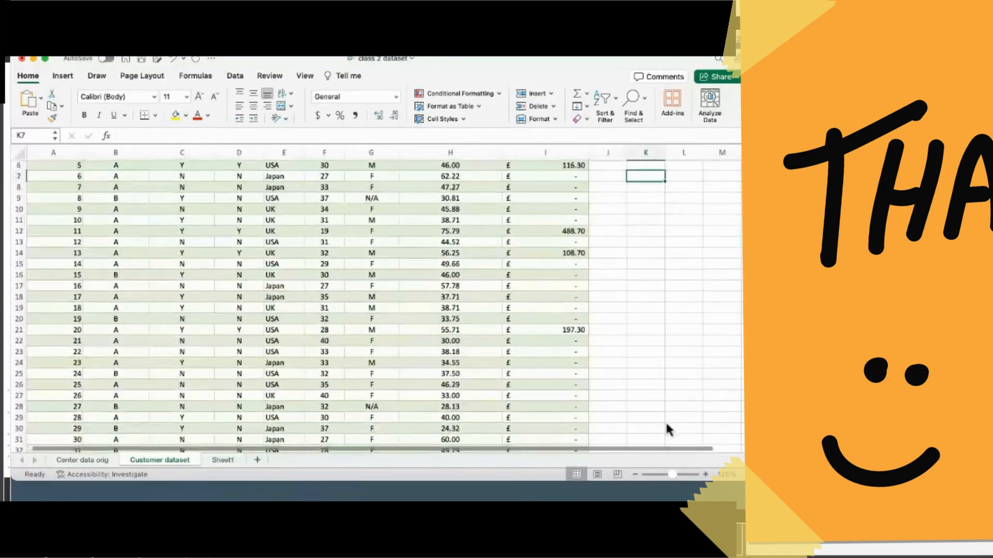
left_click(657, 420)
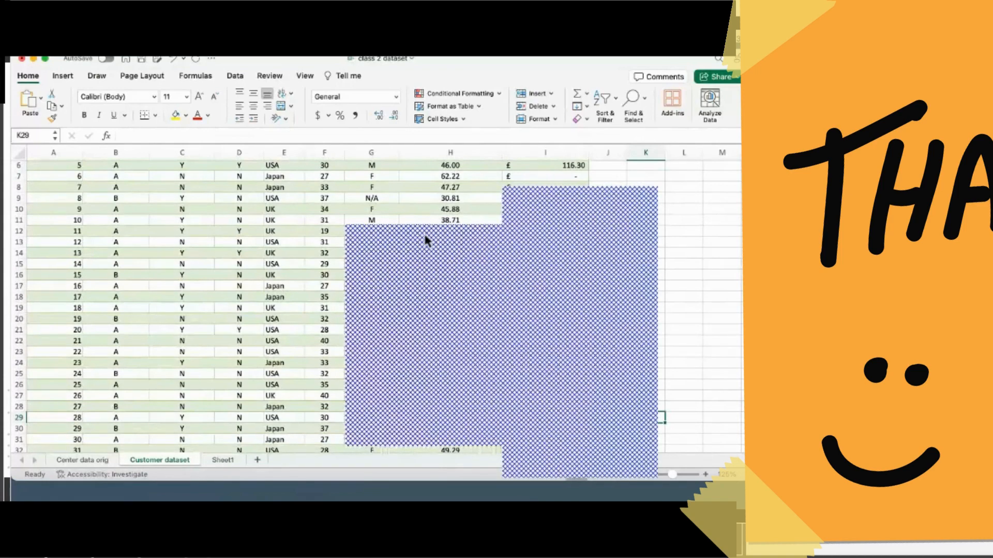
key("super+v")
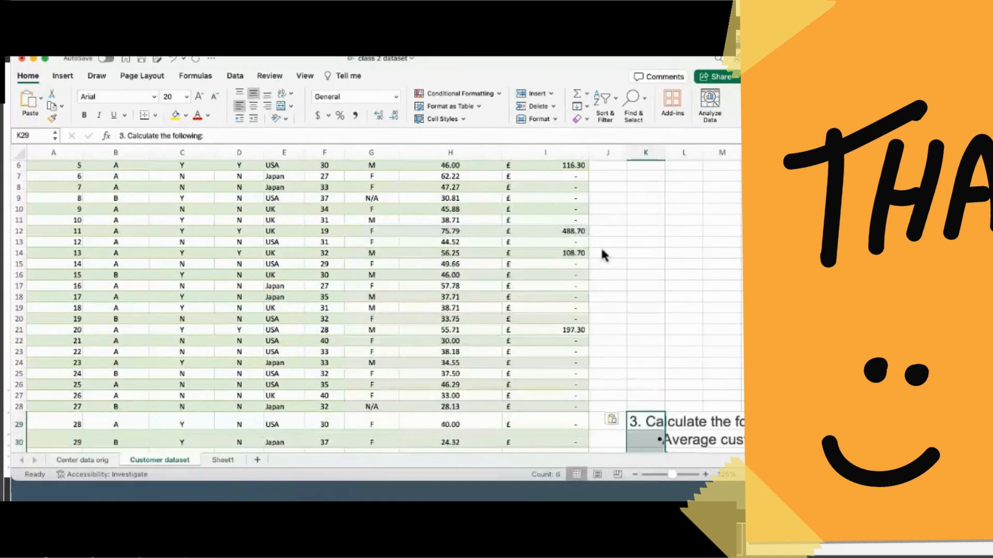
scroll(644, 271, "right", 2)
scroll(644, 271, "down", 2)
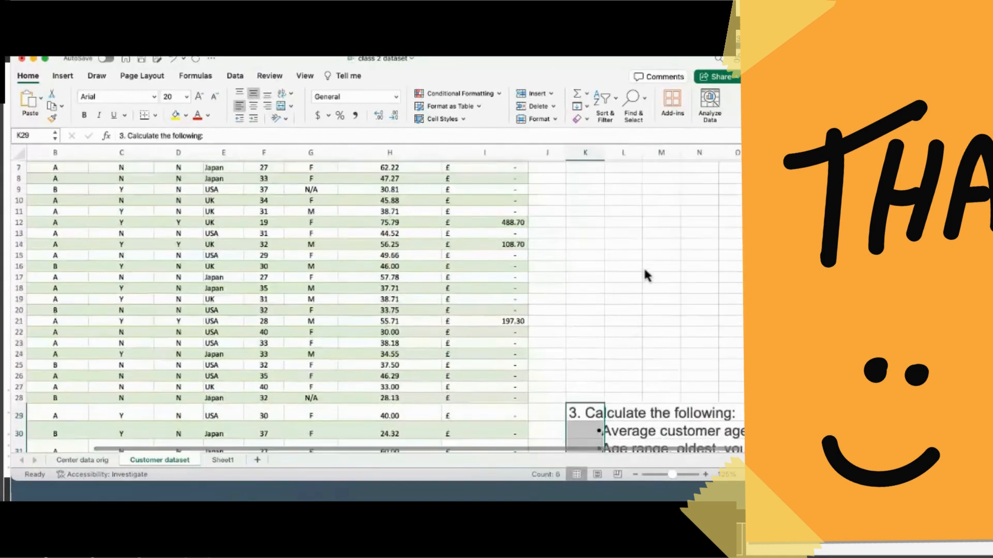
Enter the label "Average age" in cell K7 beside the customer table
scroll(645, 270, "up", 2)
scroll(645, 271, "up", 3)
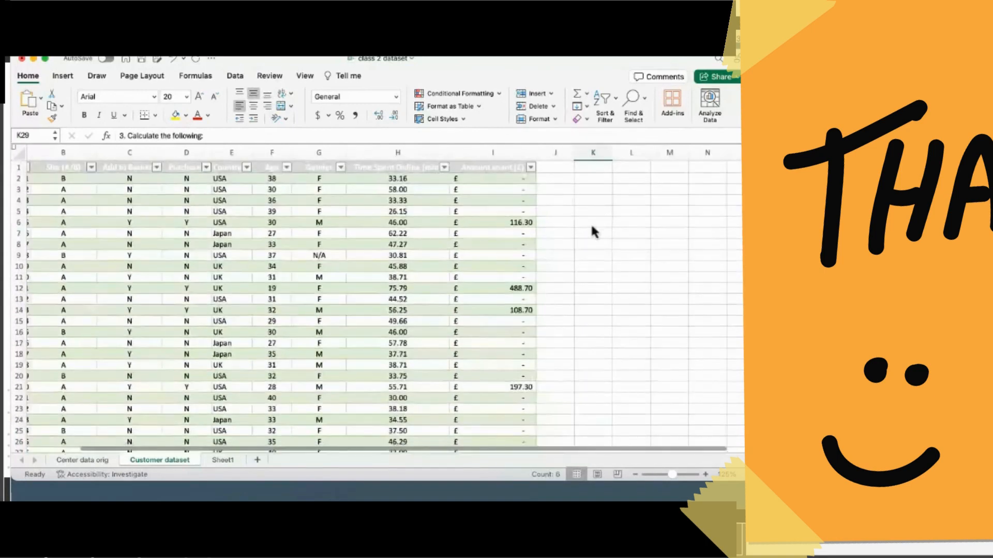
left_click(551, 153)
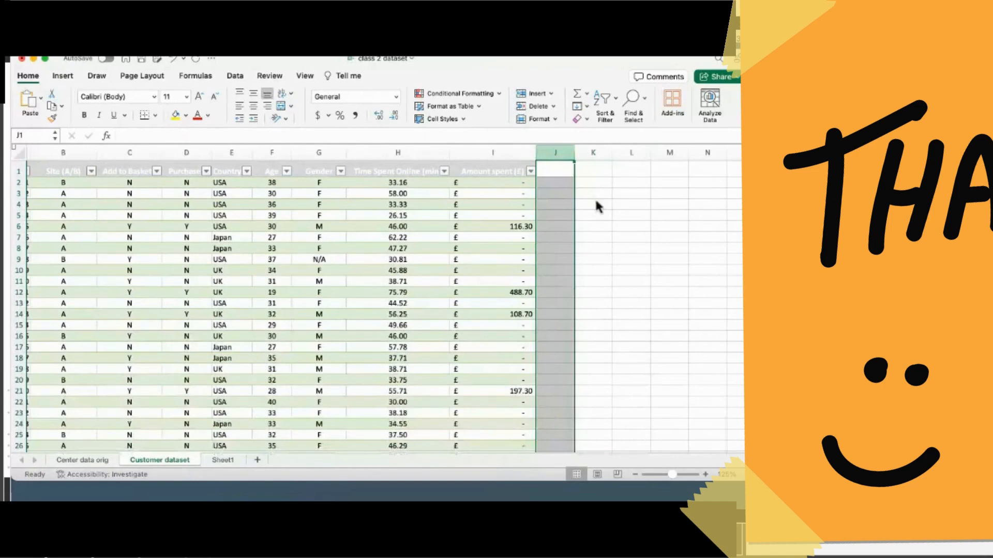
left_click(605, 241)
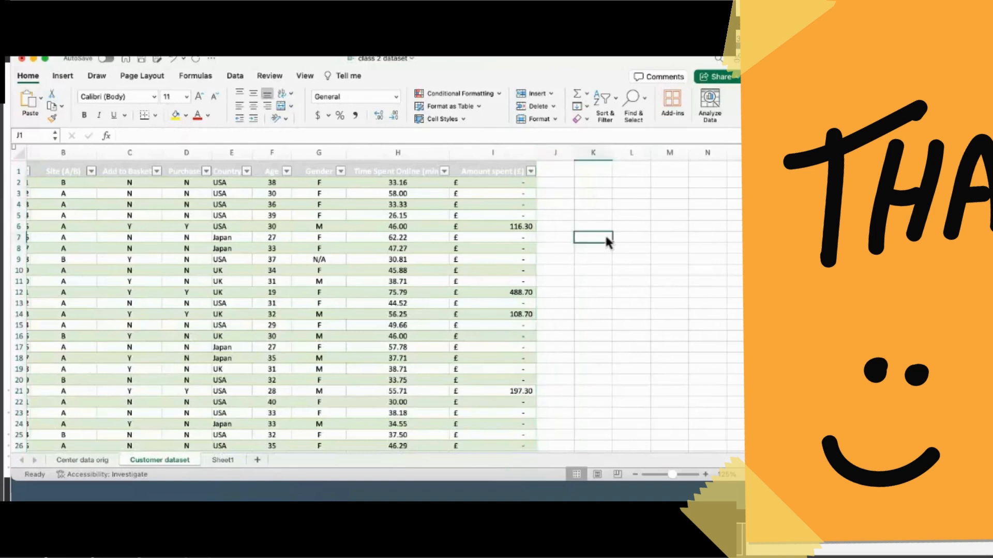
type("aVERAGE")
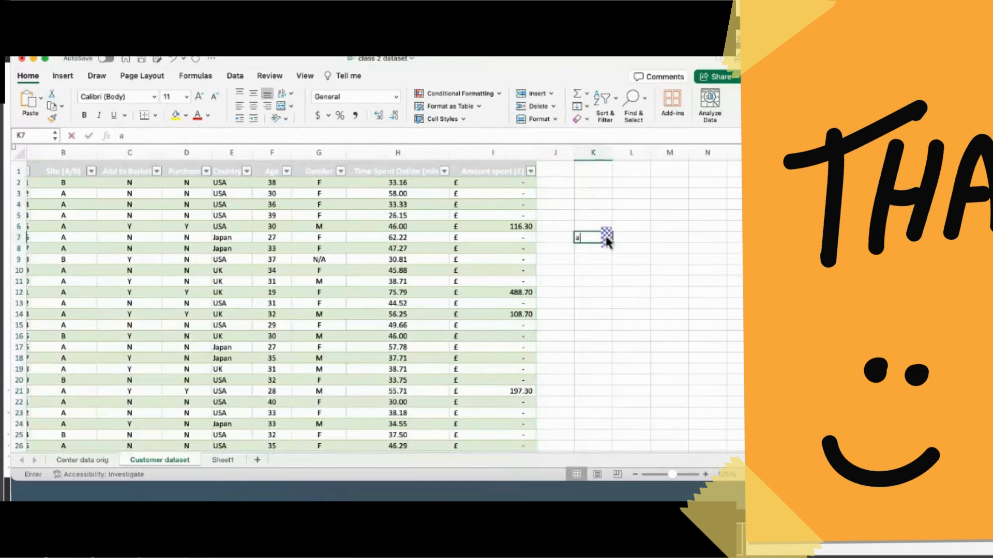
key("BackSpace")
key("BackSpace")
key("BackSpace")
key("BackSpace")
key("BackSpace")
key("BackSpace")
key("BackSpace")
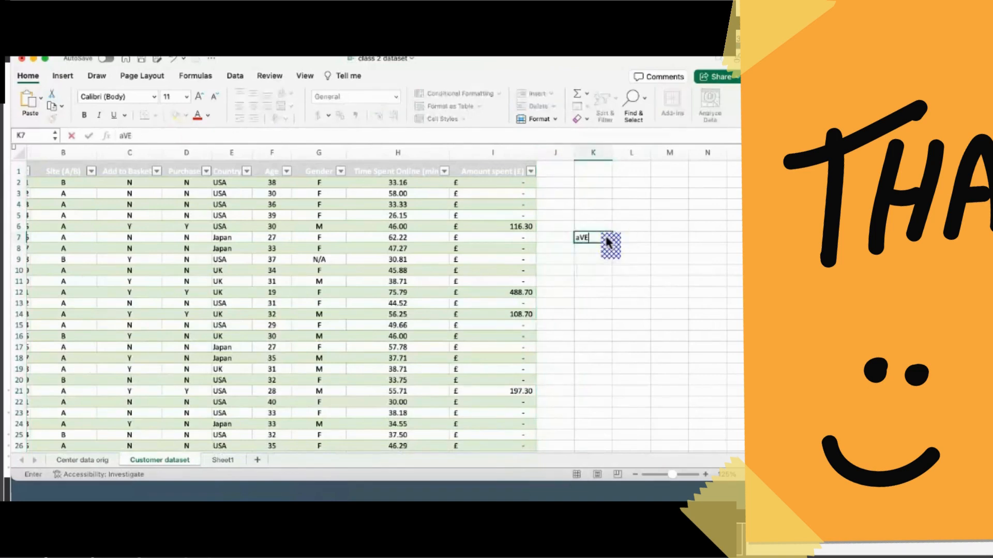
type("Average age")
left_click(663, 238)
Calculate the average customer age in cell L7 with the AVERAGE function over the whole of column F, accepting the formula correction
left_click(630, 238)
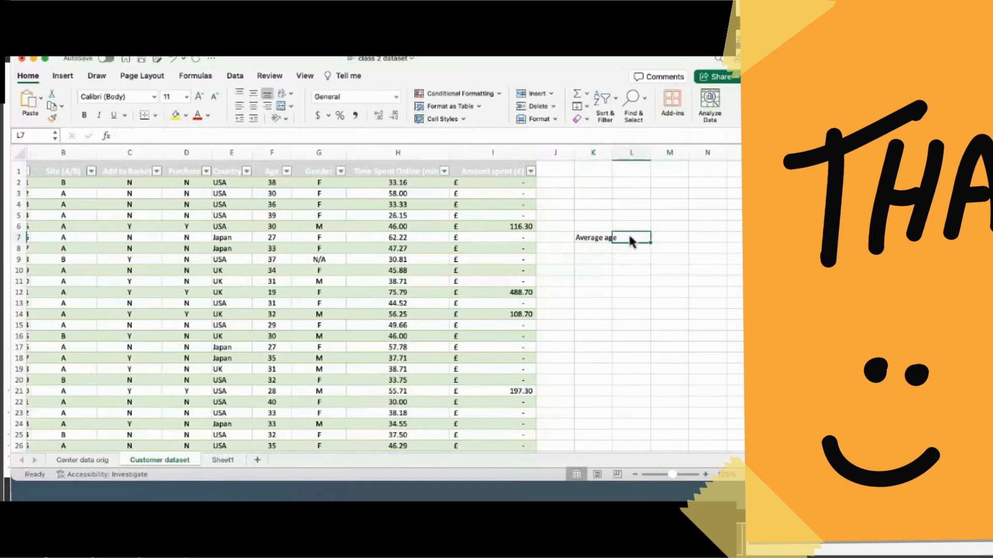
type("=")
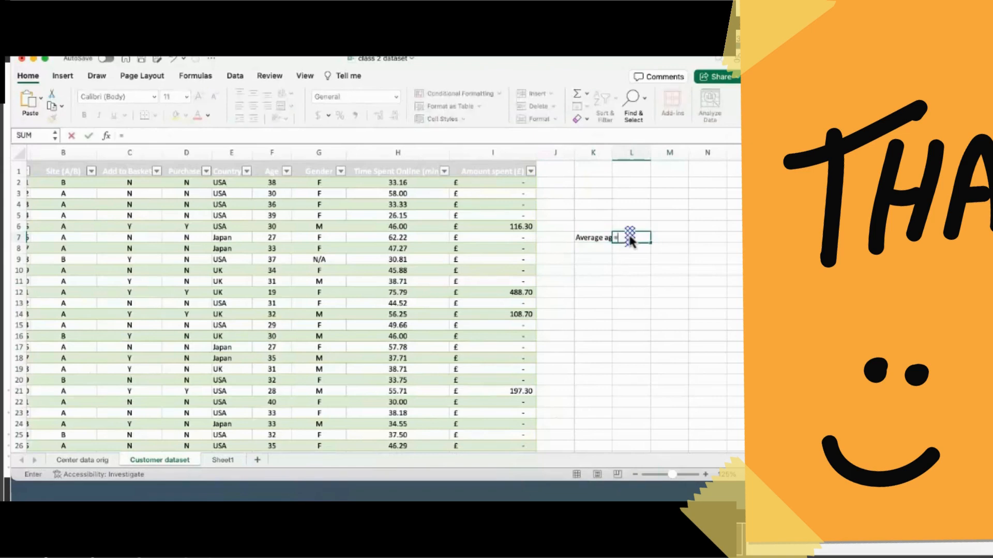
type("(av")
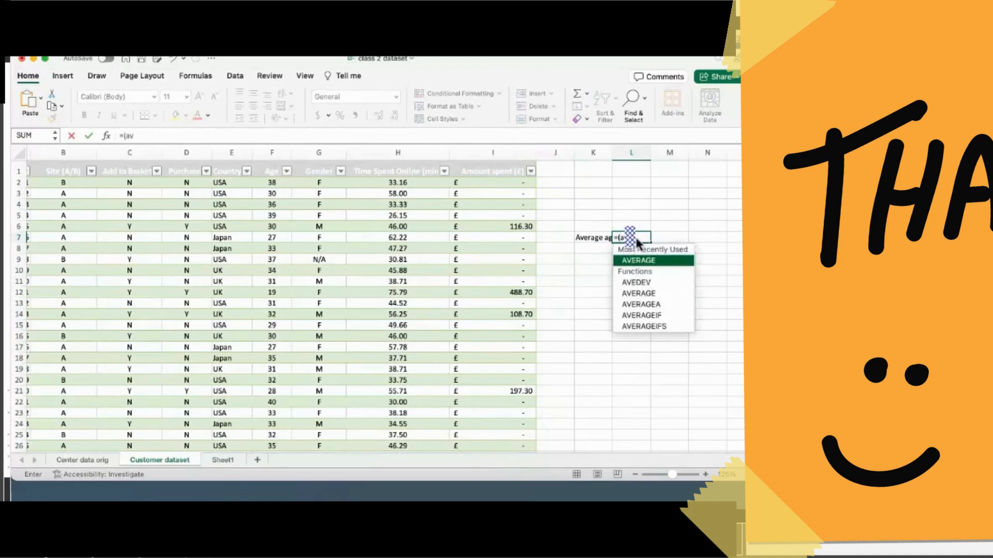
left_click(648, 261)
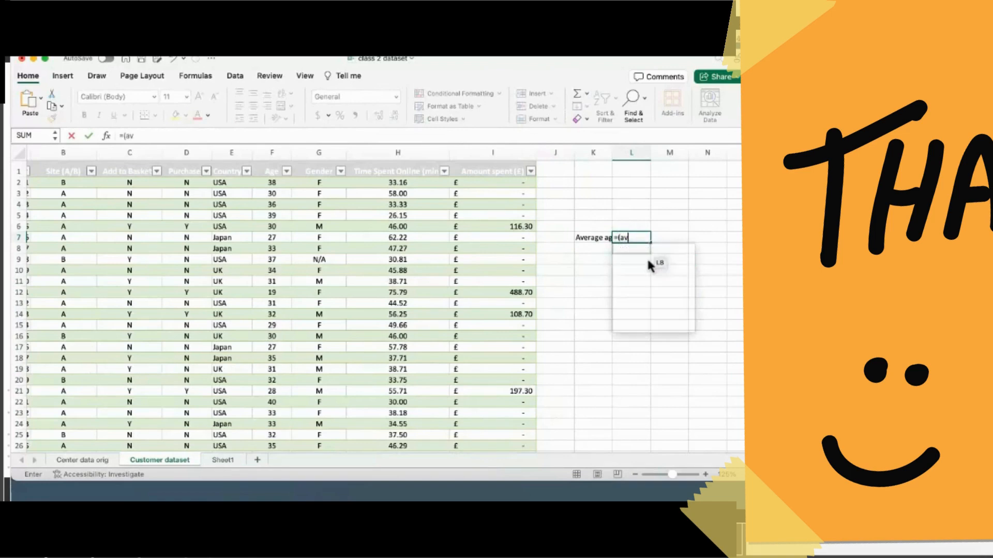
left_click(275, 153)
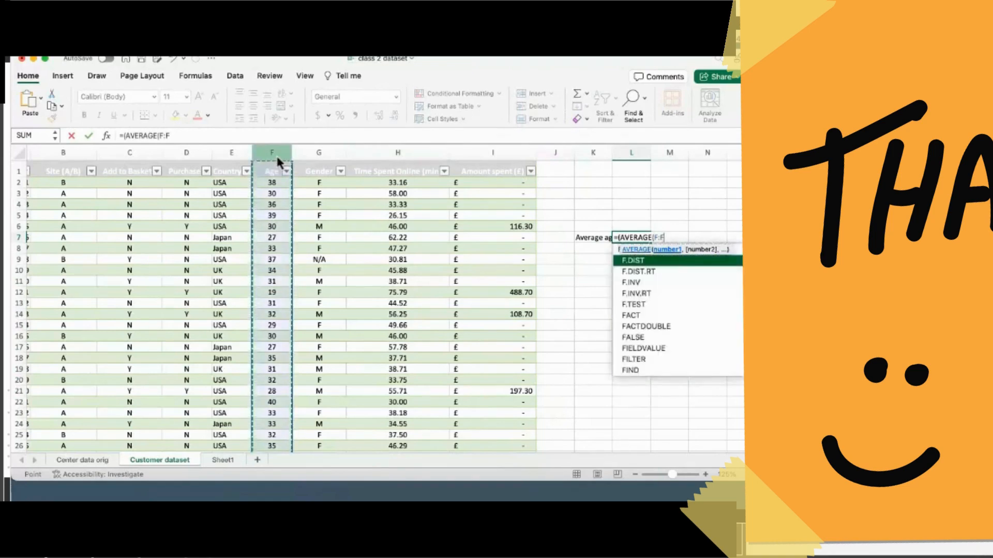
type(")")
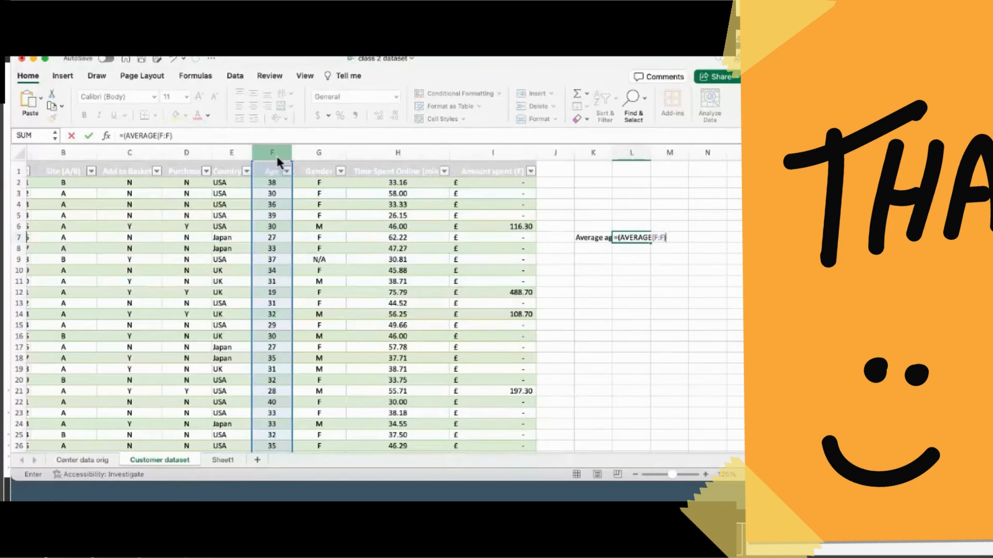
key("Return")
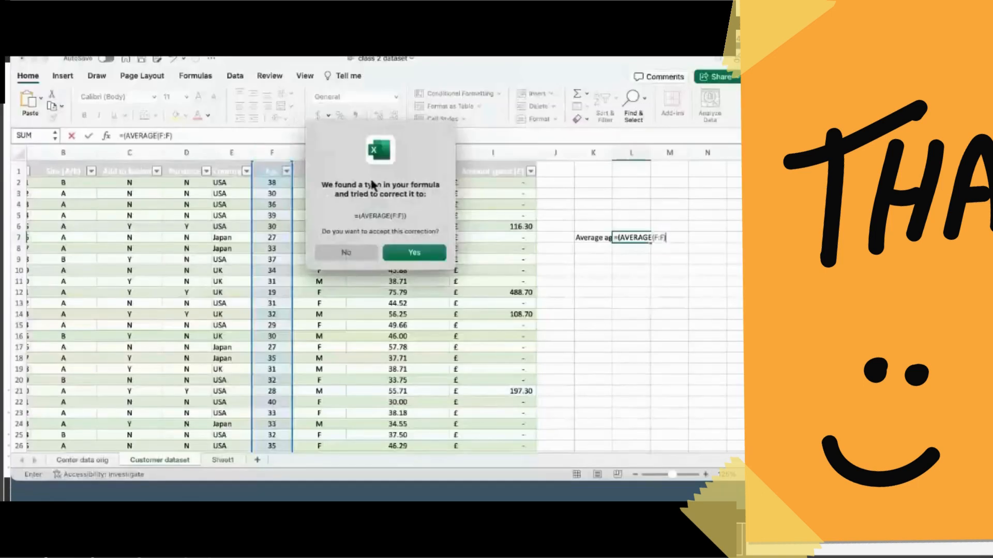
left_click(406, 252)
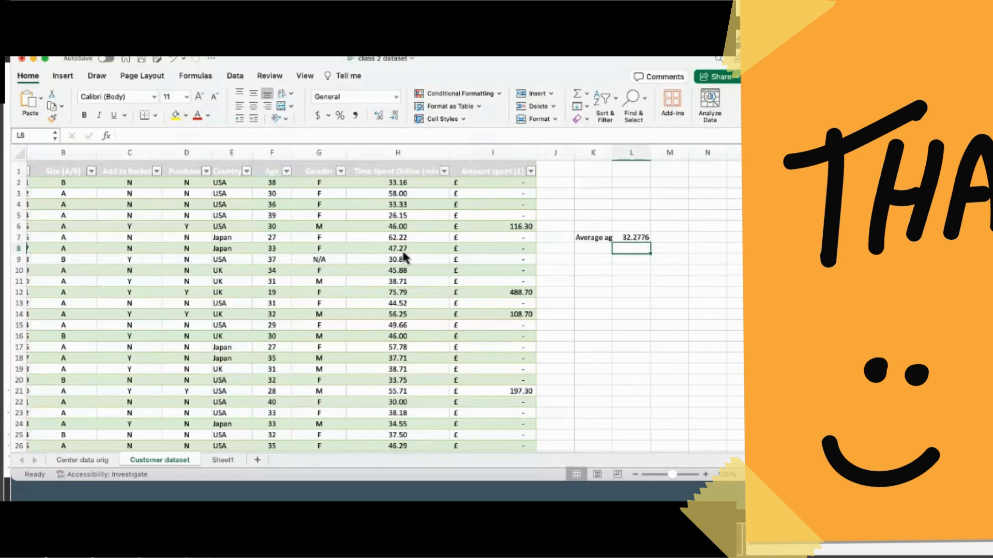
Review the pasted "3. Calculate the following:" task list below to see which age statistics are required, and return to the results area
scroll(678, 314, "down", 6)
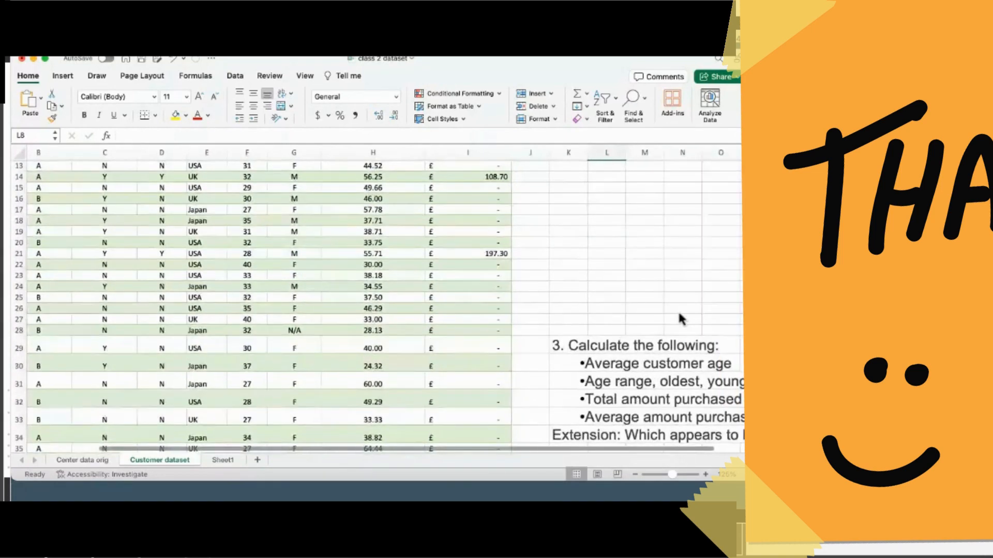
scroll(679, 314, "up", 2)
scroll(679, 314, "down", 2)
scroll(678, 314, "right", 2)
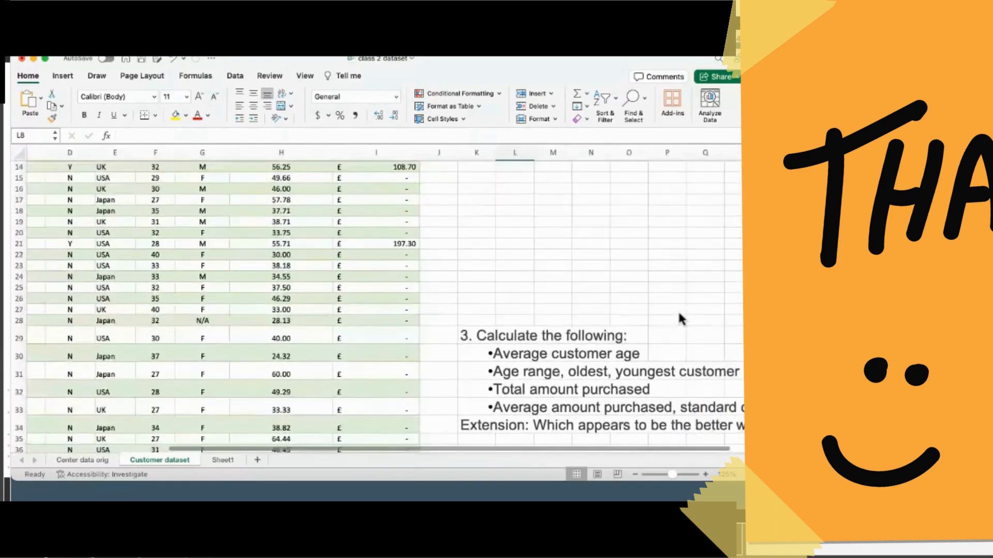
scroll(679, 319, "up", 2)
scroll(678, 319, "left", 1)
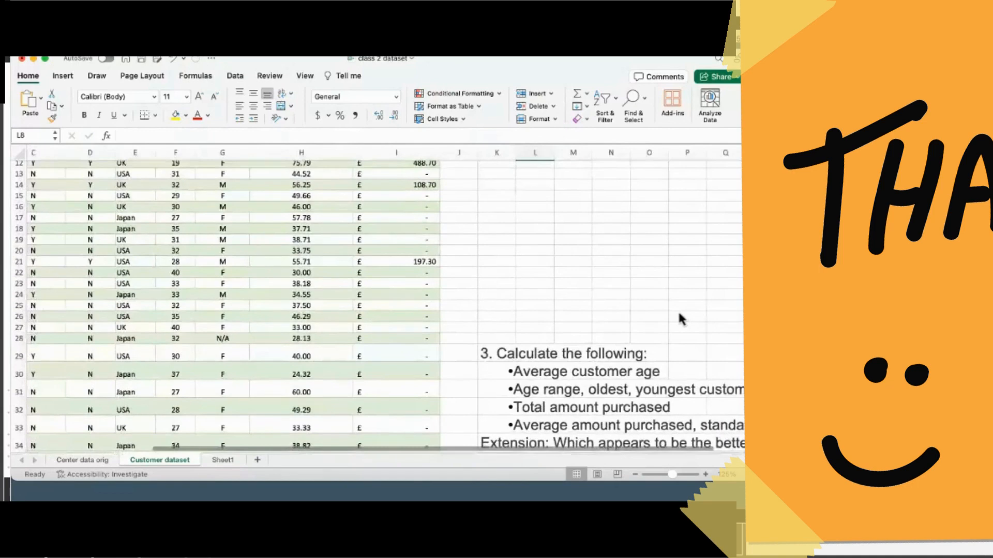
scroll(679, 319, "left", 1)
scroll(679, 319, "up", 1)
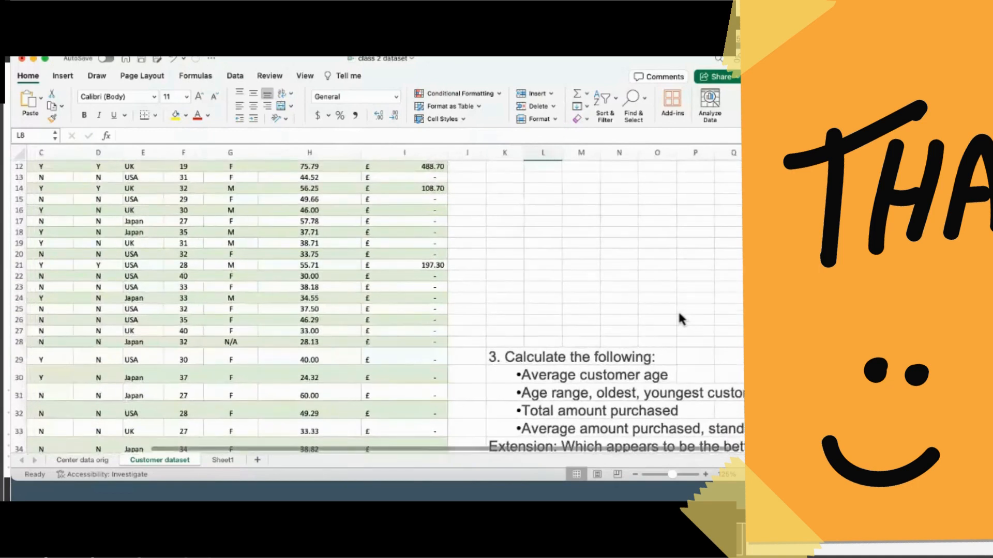
scroll(679, 319, "up", 2)
scroll(679, 319, "left", 1)
scroll(679, 314, "up", 1)
scroll(679, 315, "left", 1)
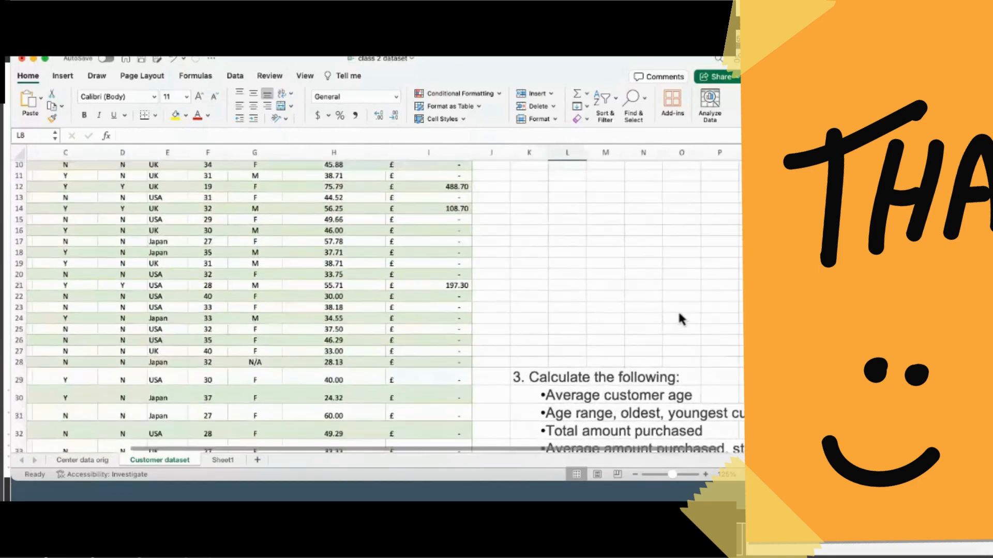
scroll(679, 319, "up", 5)
scroll(679, 318, "left", 1)
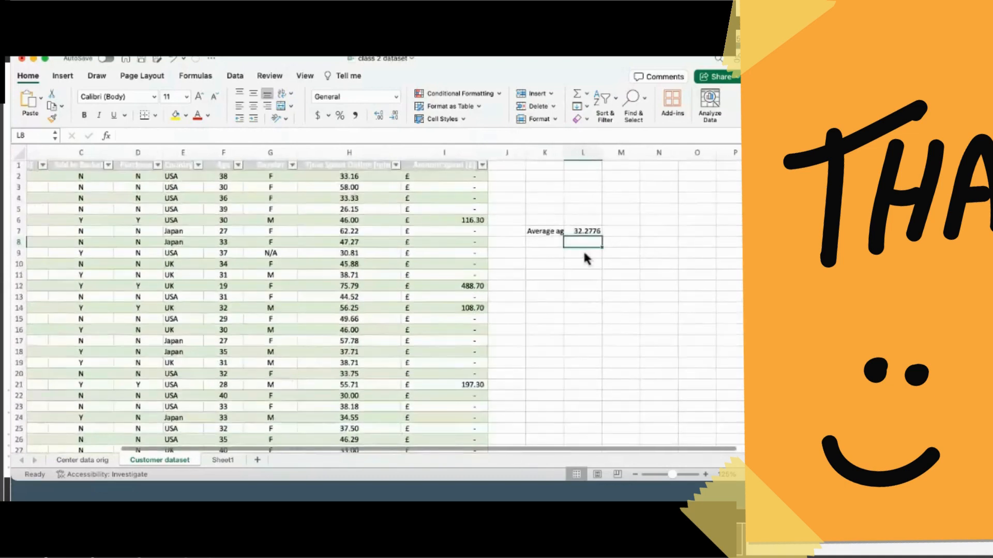
Enter the label "Age Max" in cell K8 and "Age Min" in cell K9, below the average age label
scroll(556, 232, "down", 2)
scroll(555, 232, "right", 1)
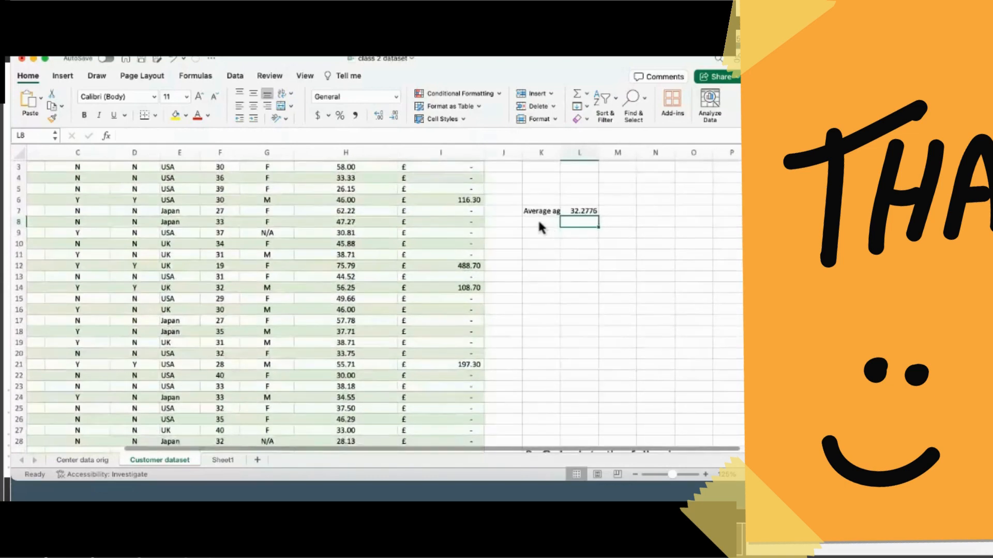
left_click(537, 218)
type("Age")
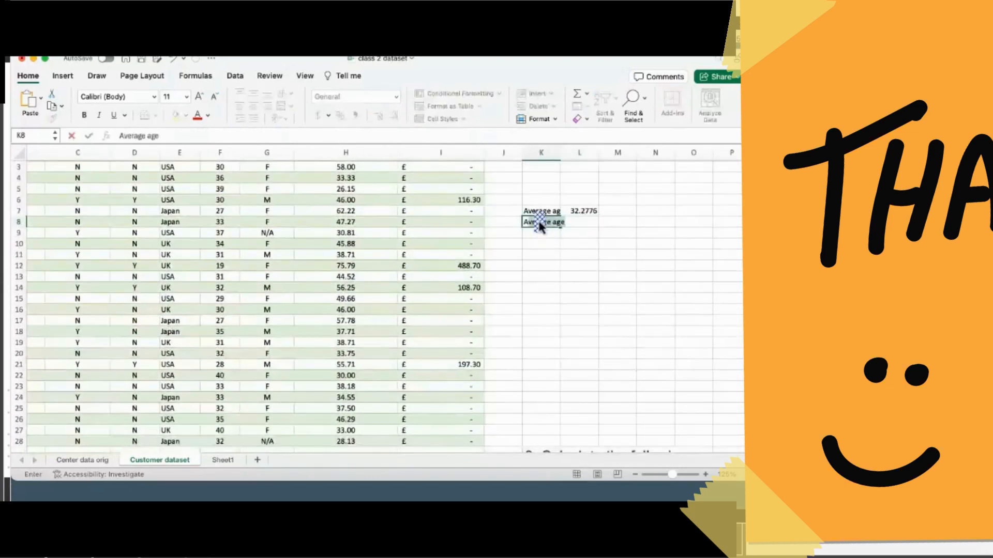
type(" Max")
key("Return")
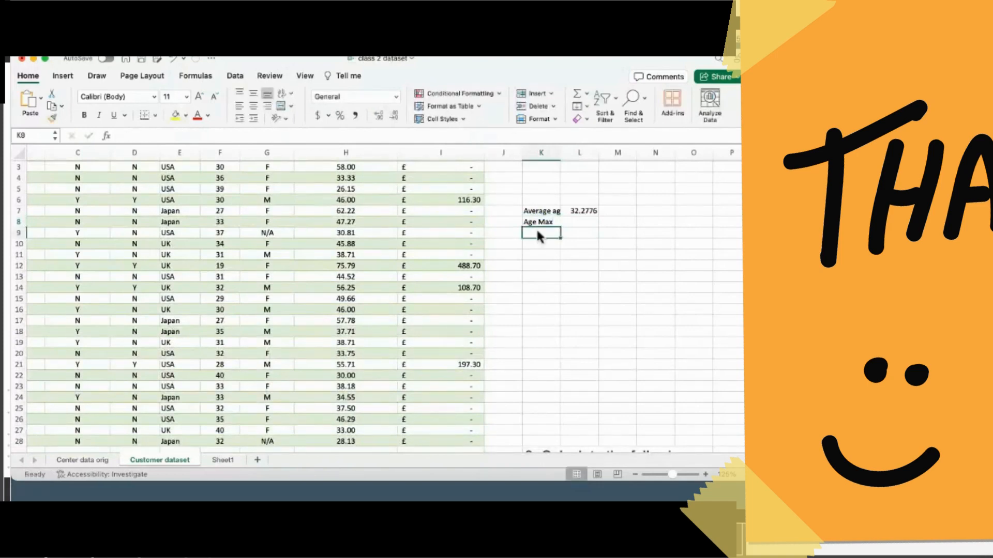
type("A")
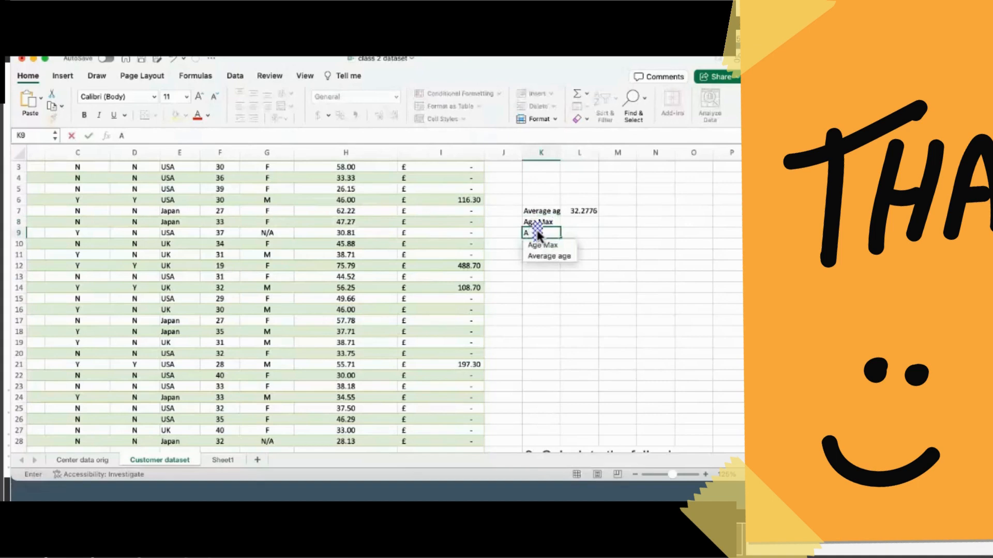
type("g")
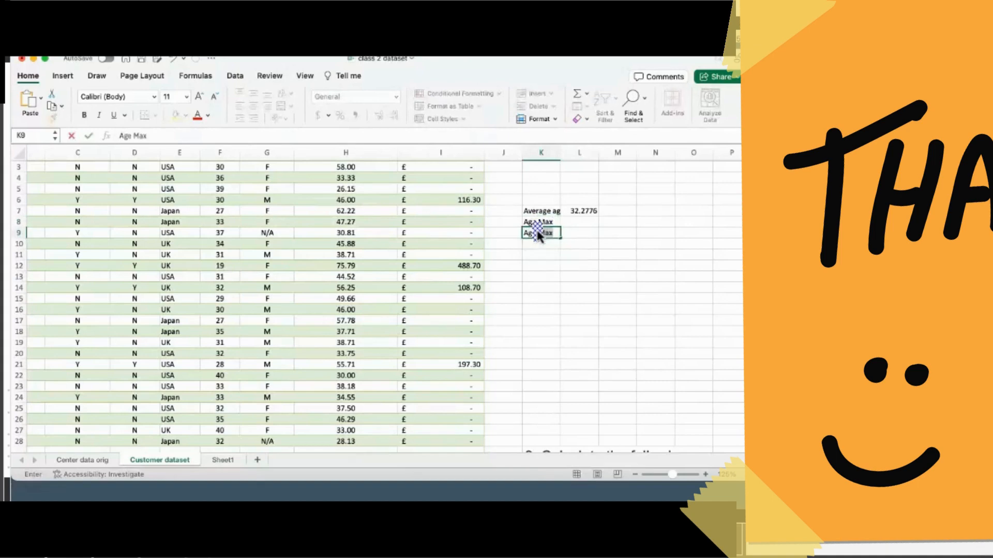
type("e Min")
Calculate the oldest customer's age in cell L8 with the MAX function over column F, accepting the formula correction
left_click(581, 222)
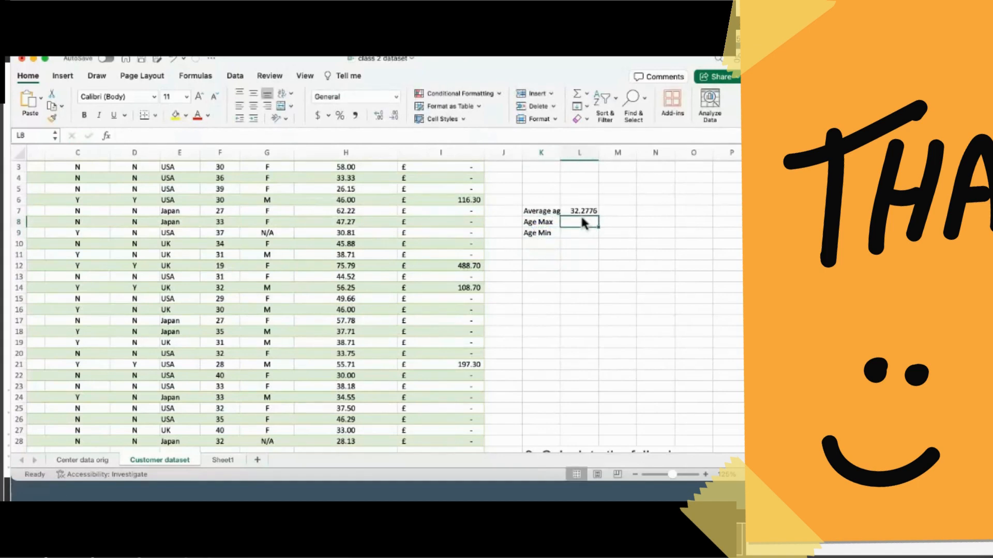
type("=")
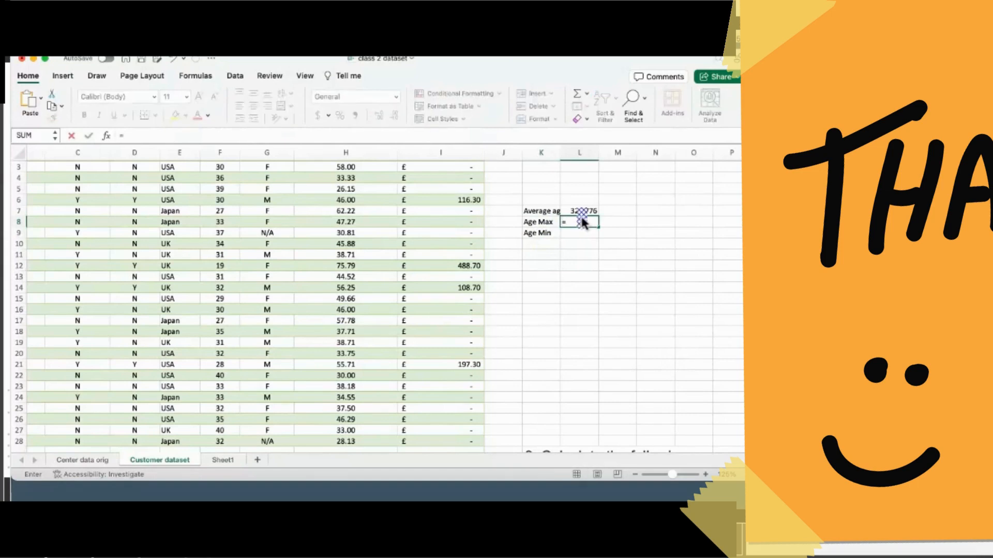
type("(")
type("Max")
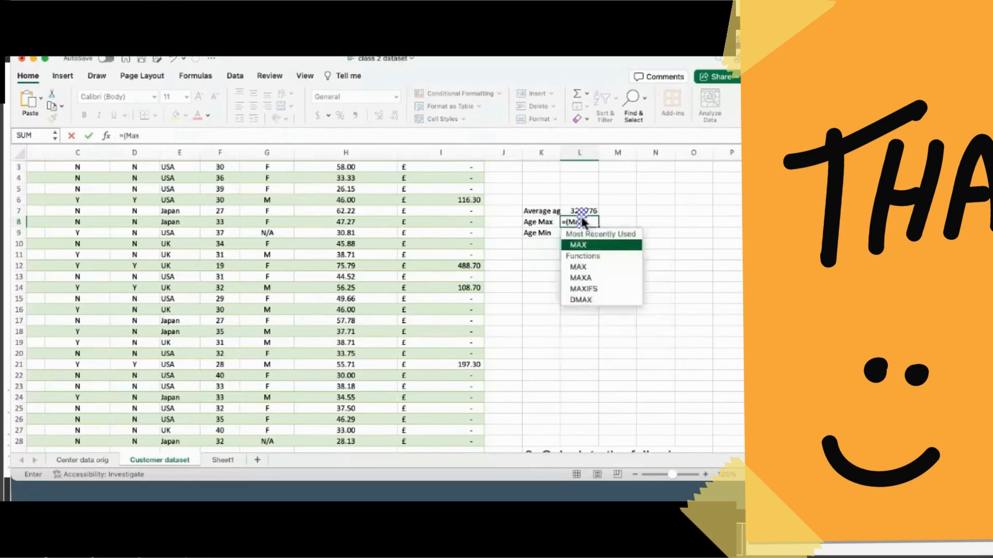
double_click(590, 244)
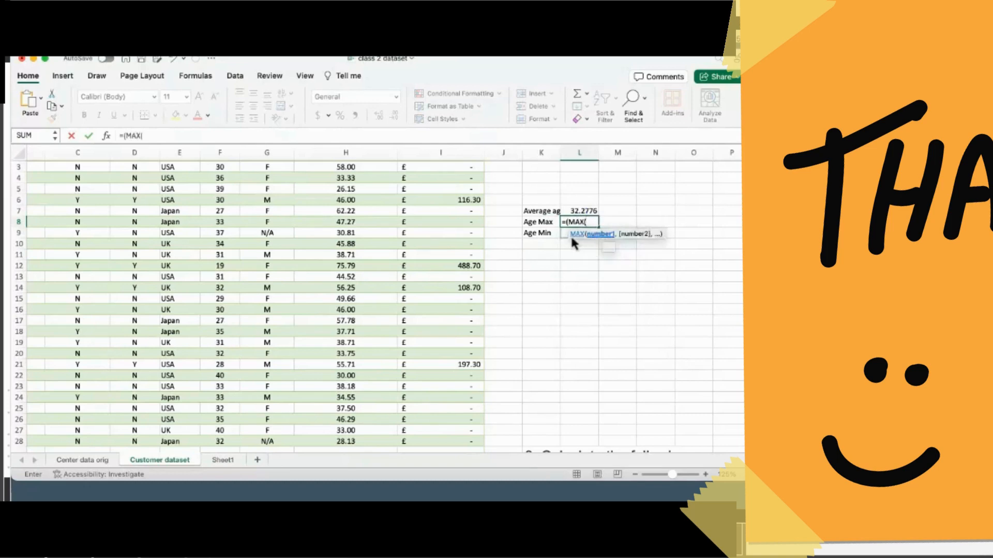
scroll(313, 222, "up", 2)
scroll(313, 222, "left", 1)
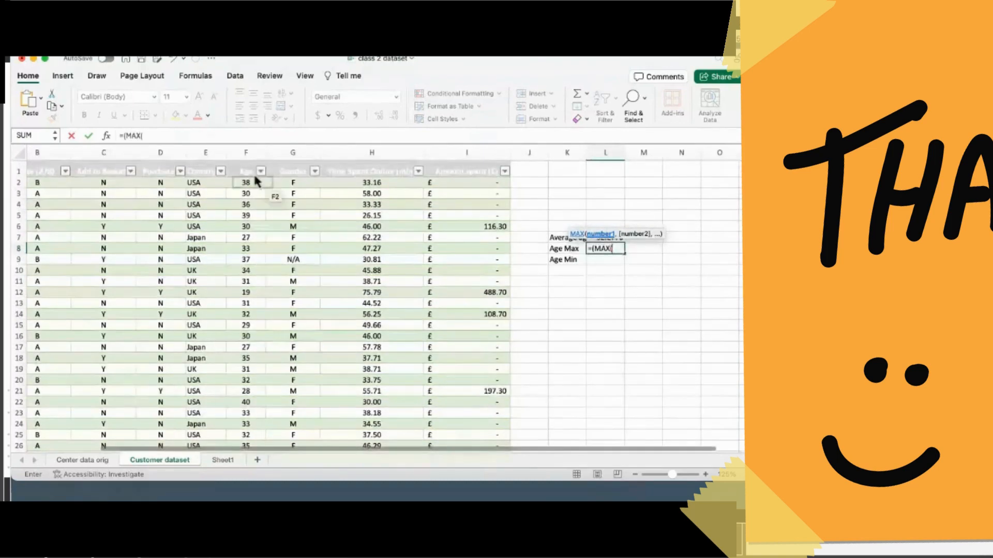
left_click(245, 152)
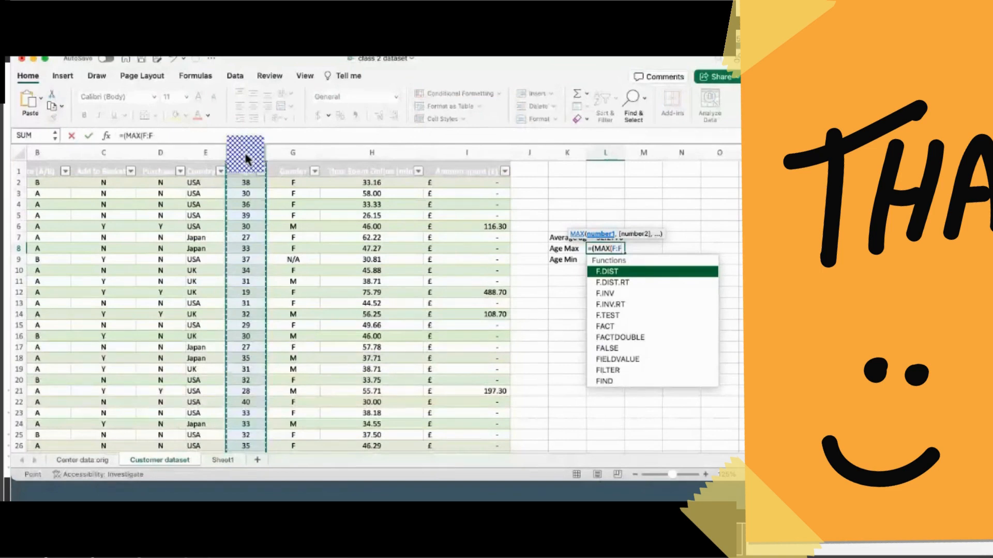
type(")")
key("Return")
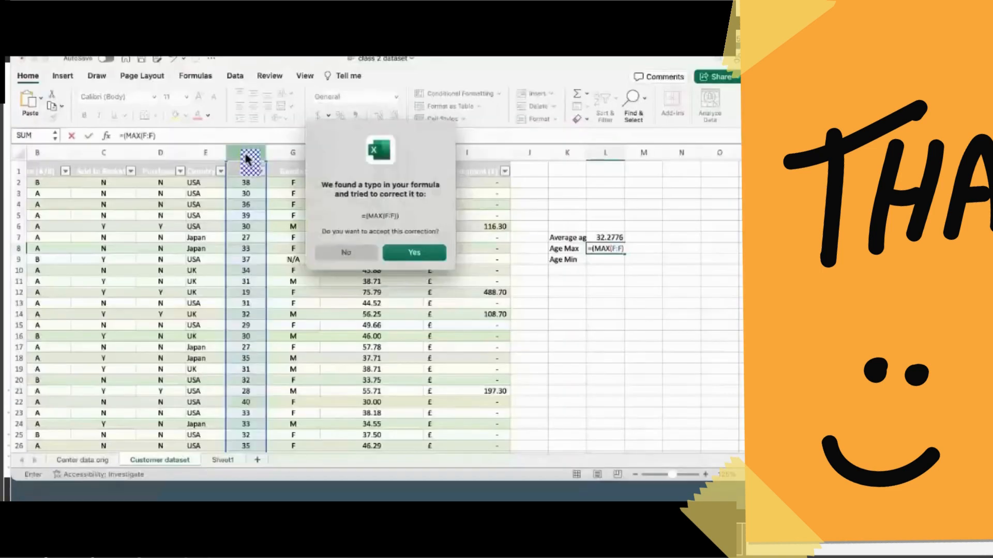
key("Return")
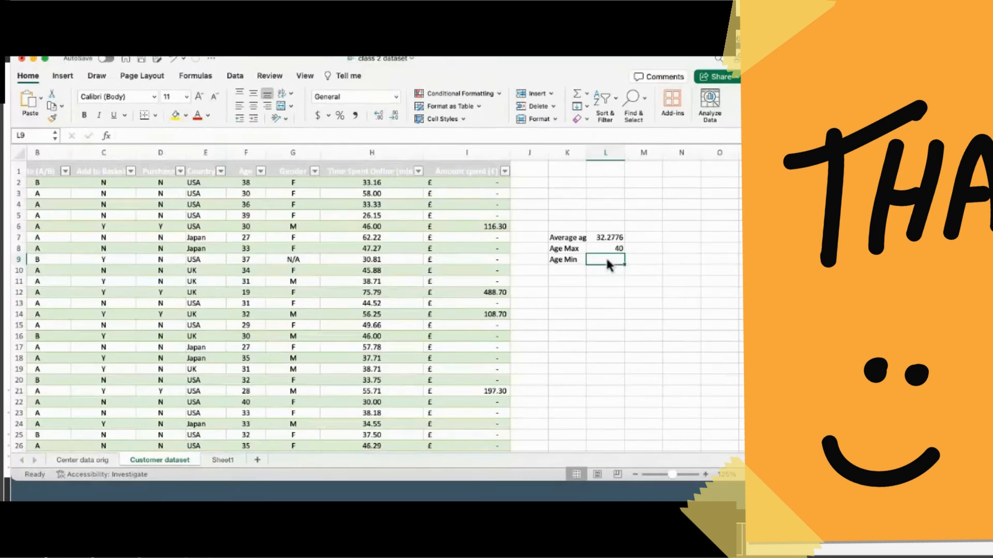
Calculate the youngest customer's age in cell L9 with the MIN function over column F, accepting the formula correction
type("=")
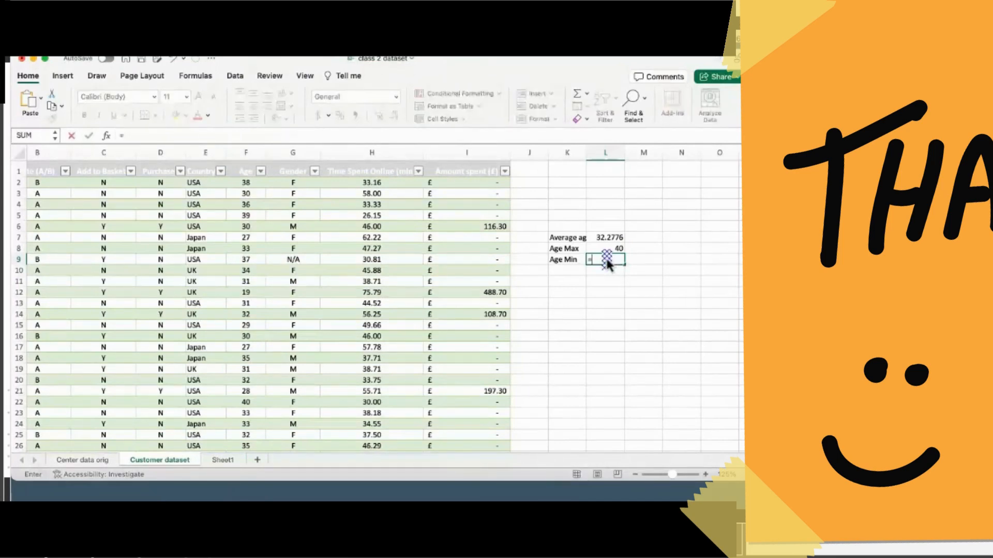
type("(min")
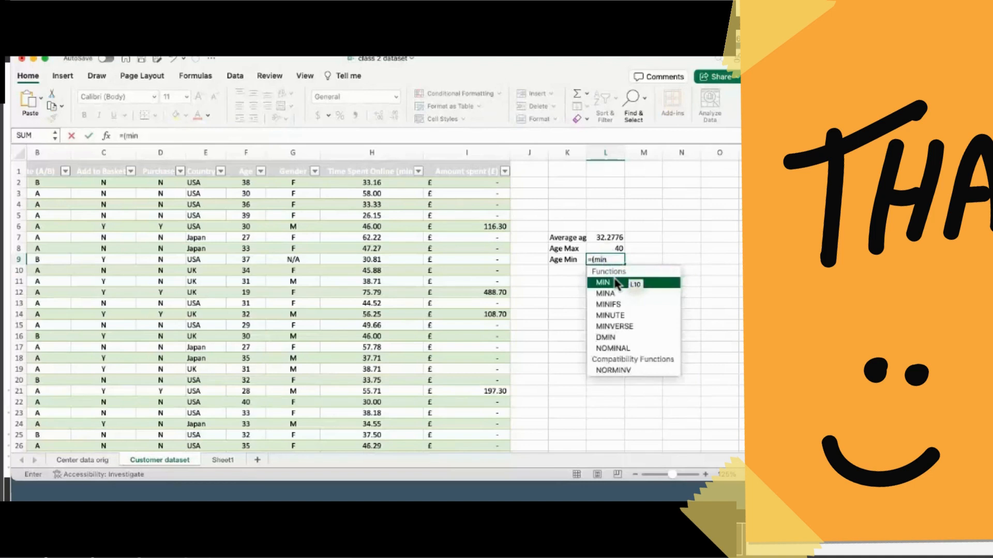
double_click(615, 284)
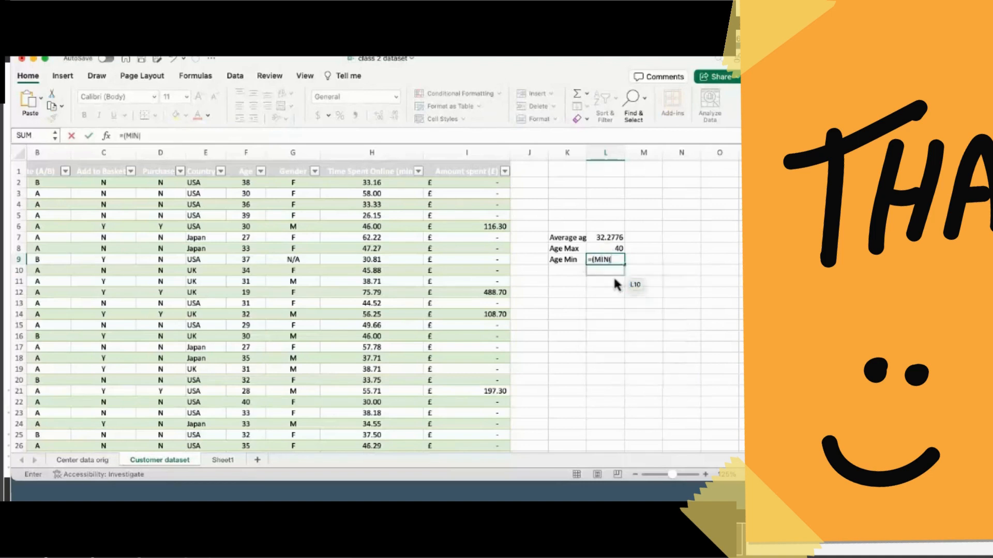
left_click(249, 153)
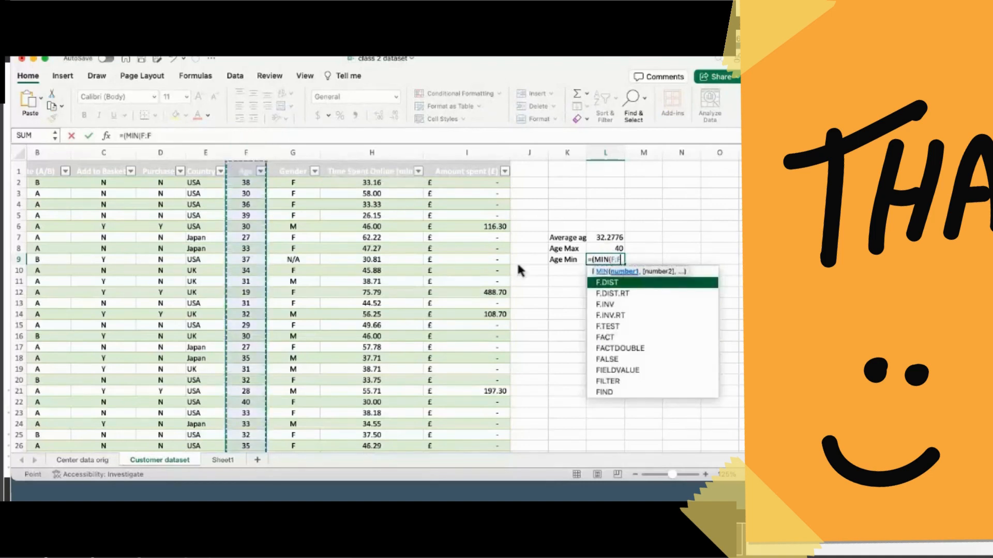
type(")")
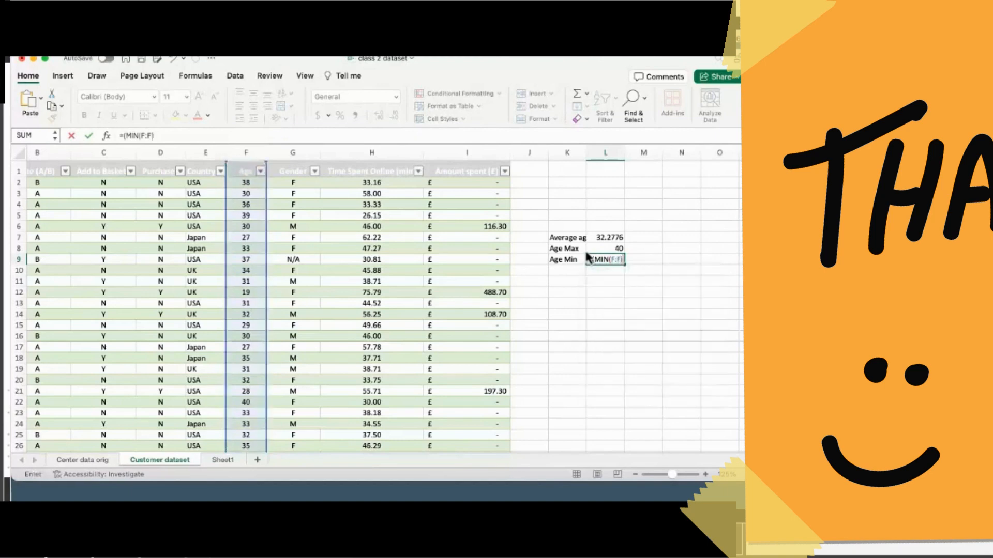
key("Return")
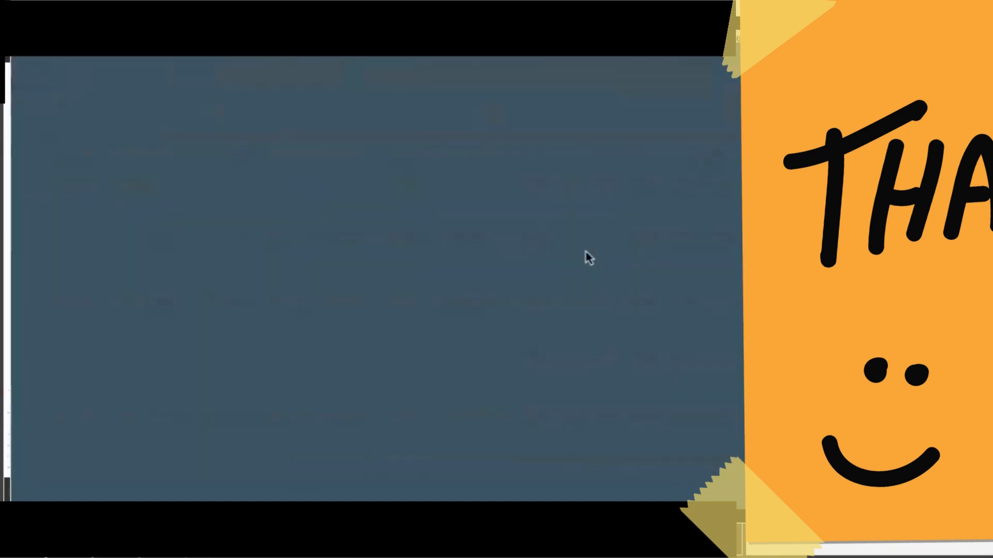
left_click(415, 252)
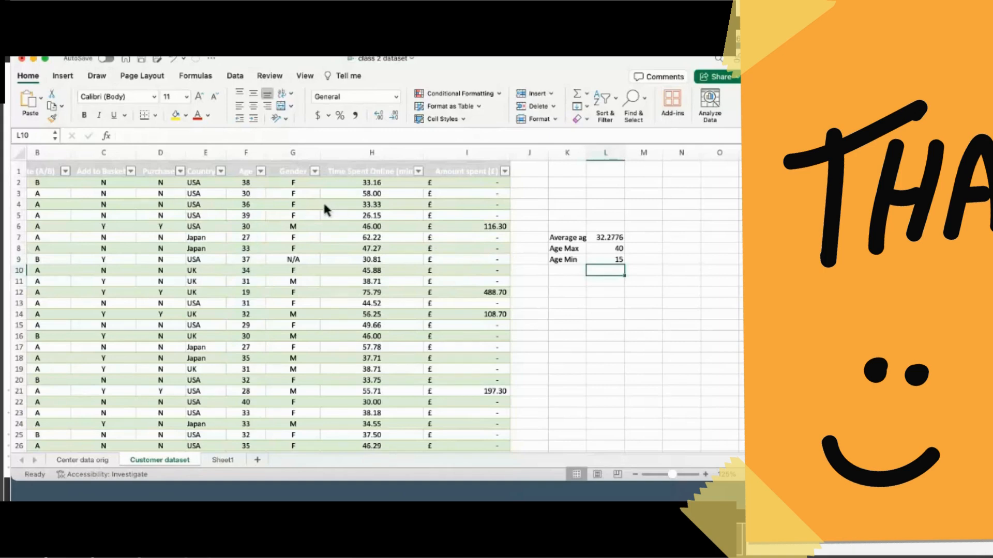
Sort the customer table by Age in ascending and descending order to check the youngest and oldest ages
left_click(261, 171)
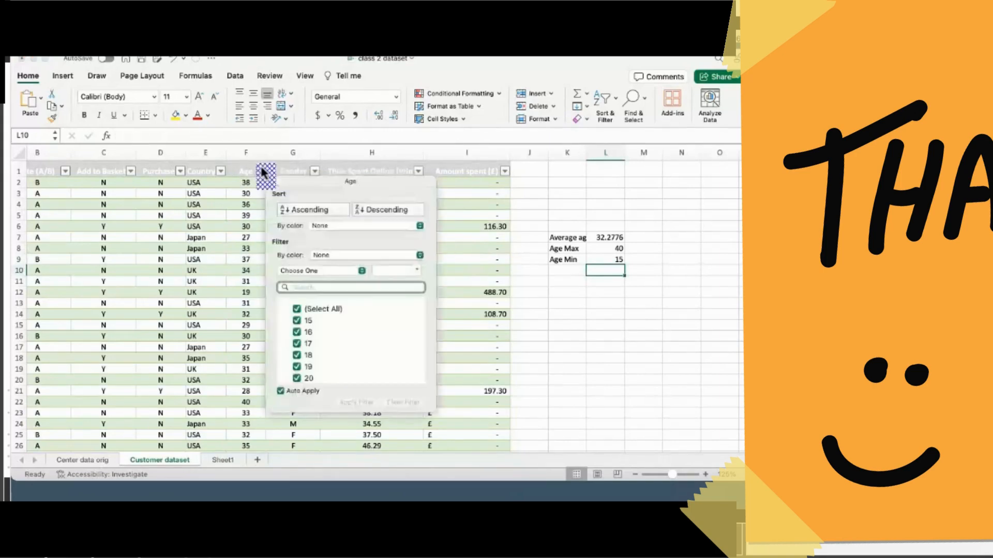
left_click(296, 209)
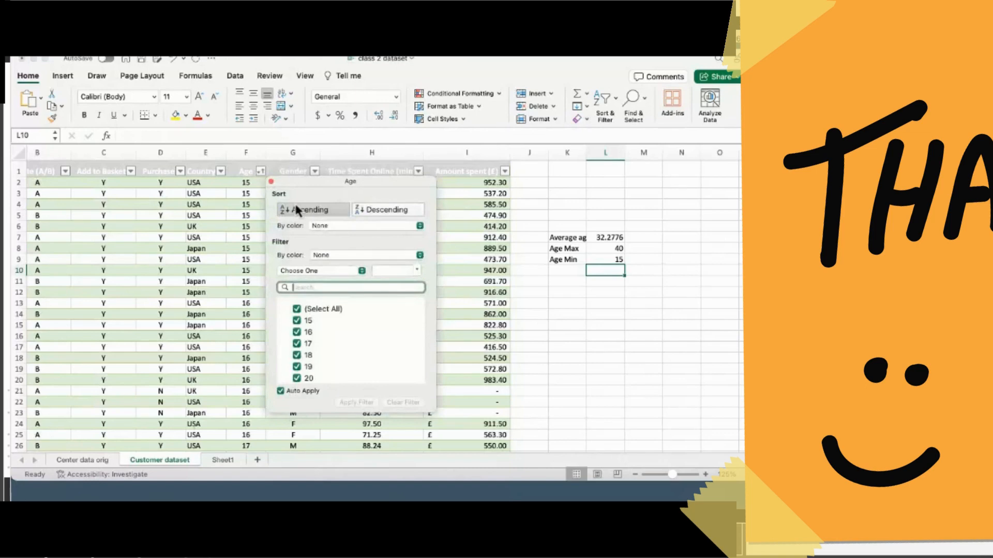
left_click(368, 211)
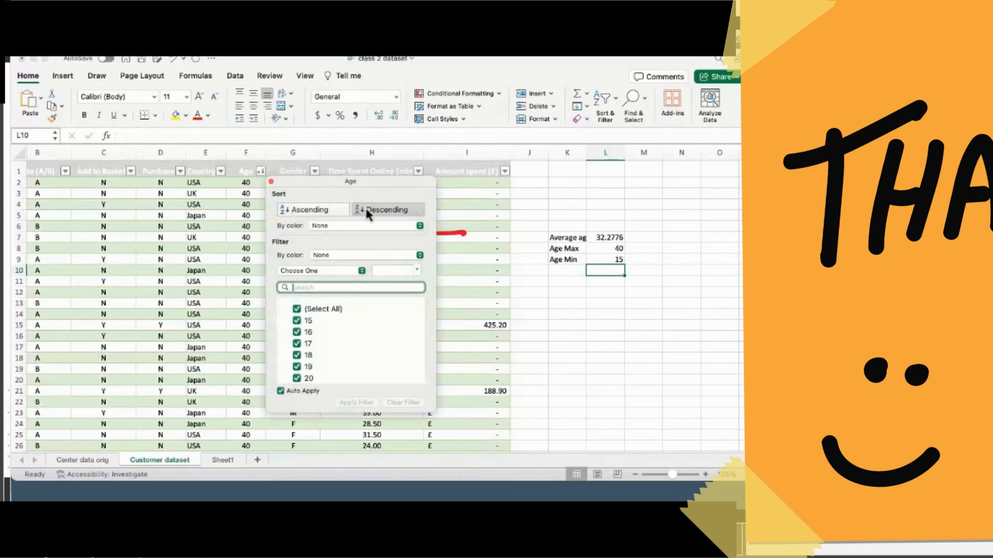
left_click(317, 209)
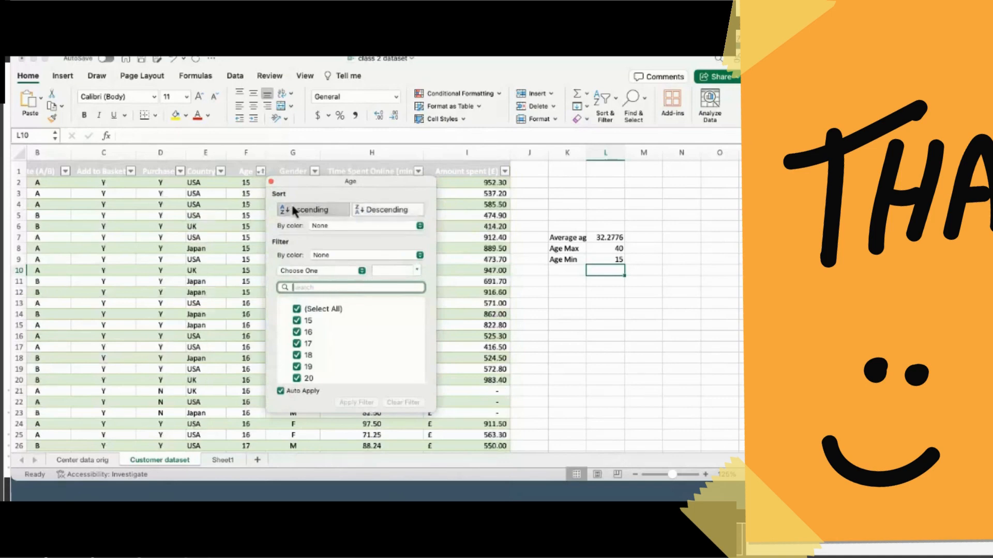
left_click(271, 181)
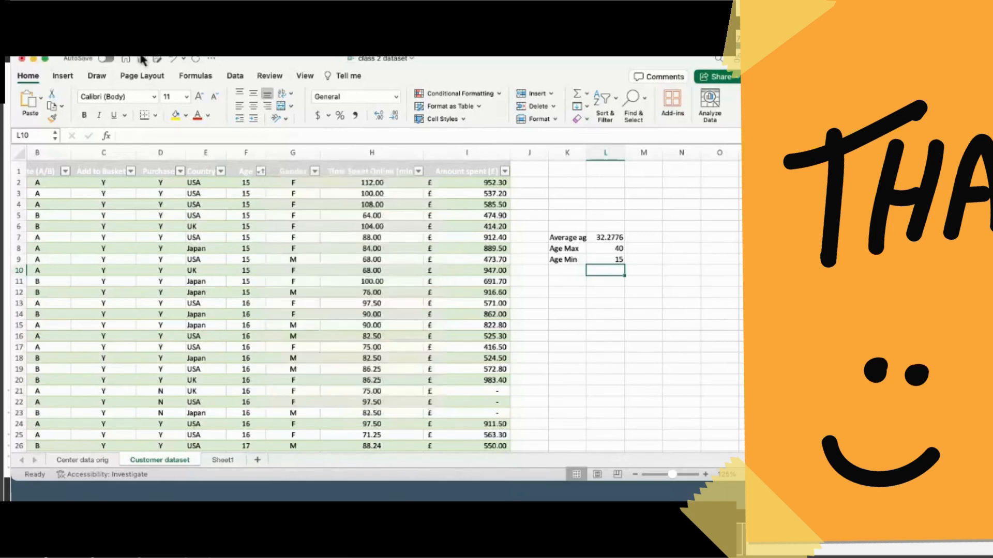
Undo the Age sorts to restore the table's original row order, and deselect the table
left_click_drag(248, 58, 232, 84)
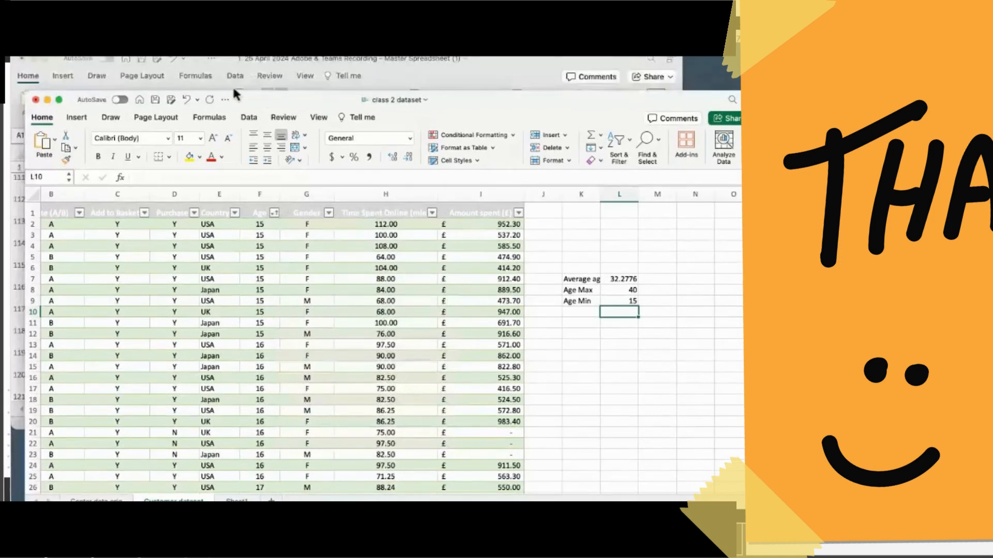
left_click(185, 99)
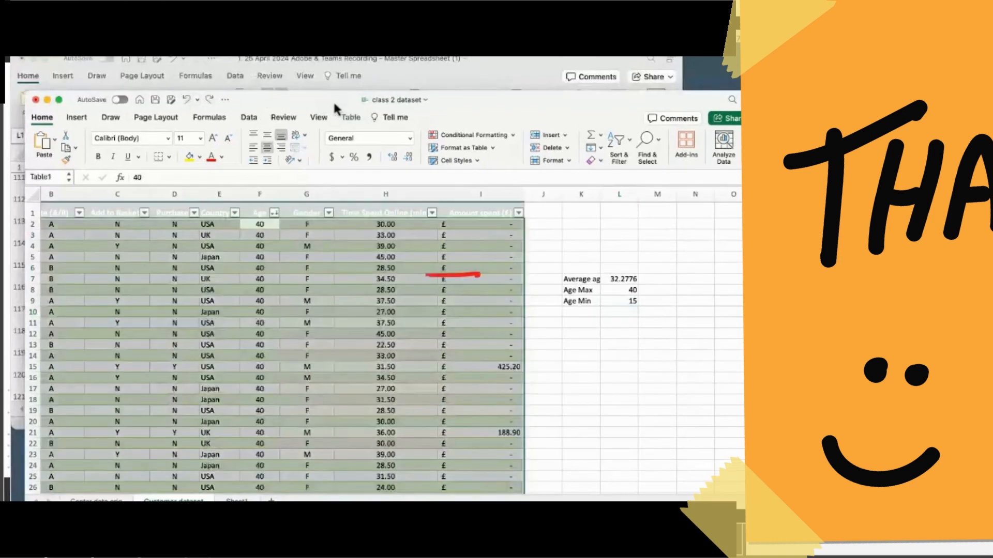
left_click_drag(328, 99, 282, 73)
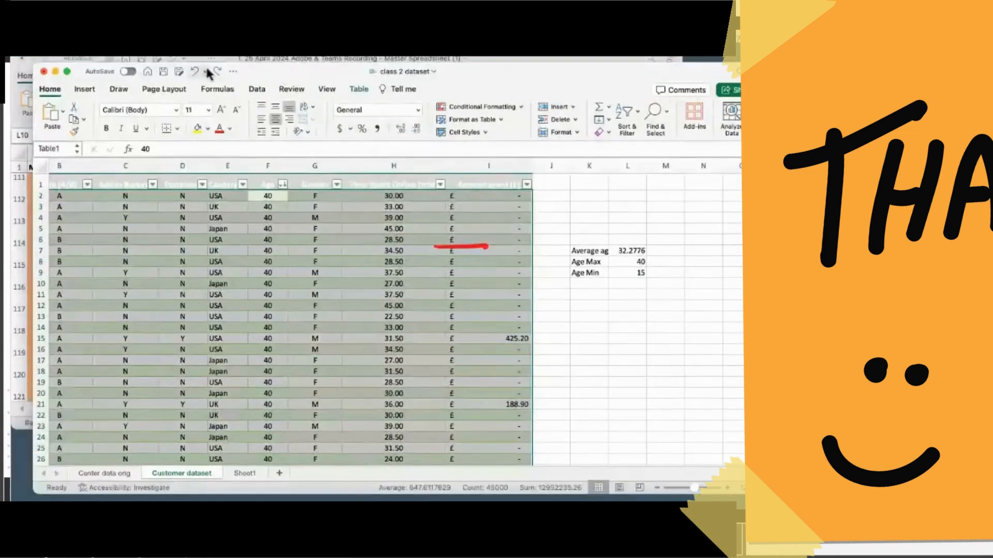
left_click(195, 72)
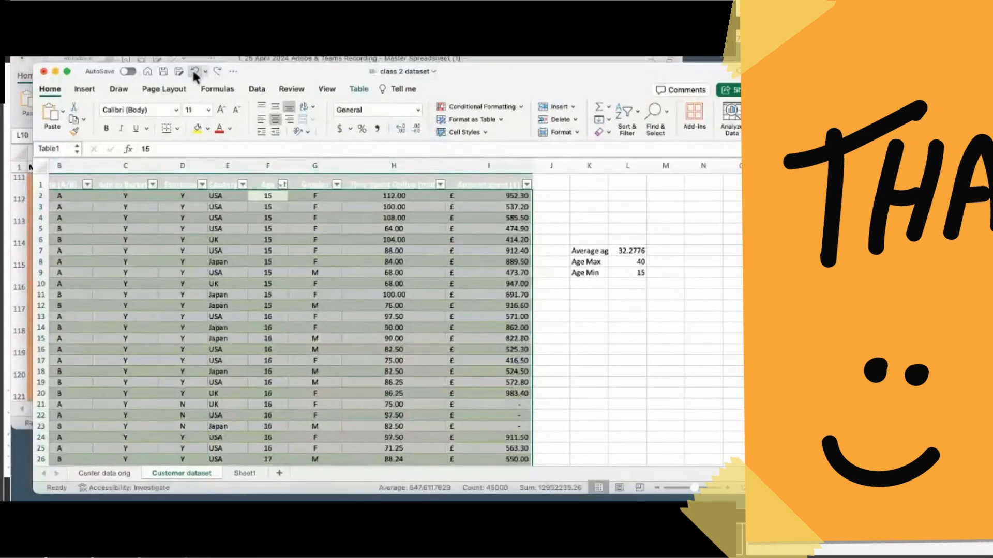
left_click(195, 72)
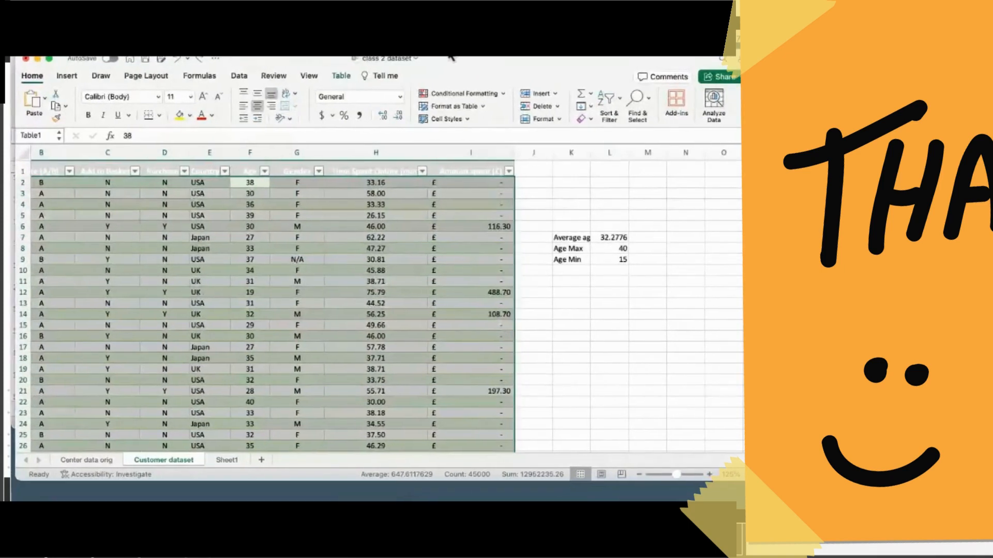
left_click(574, 313)
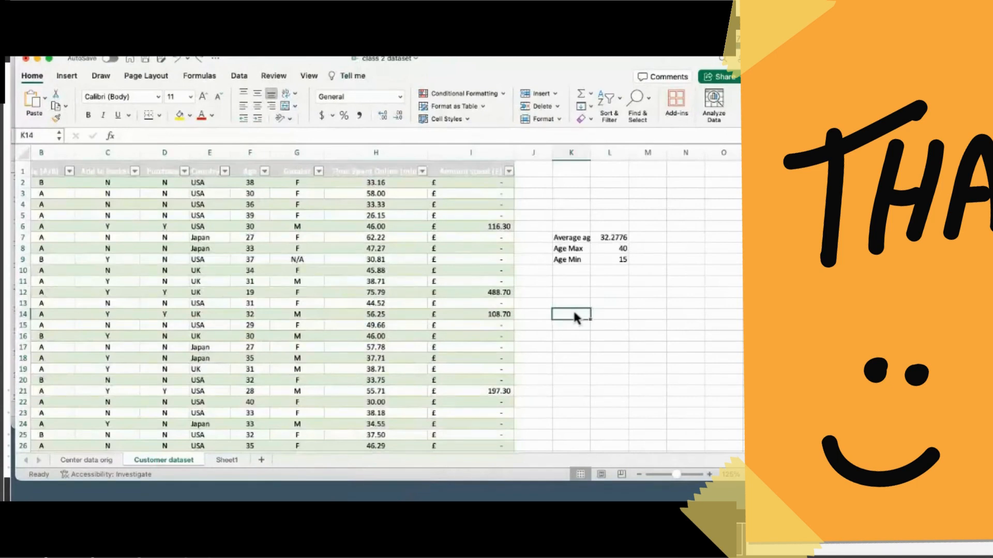
Enter the label "Range" in cell K10, below the minimum age label
left_click(566, 268)
type("Range")
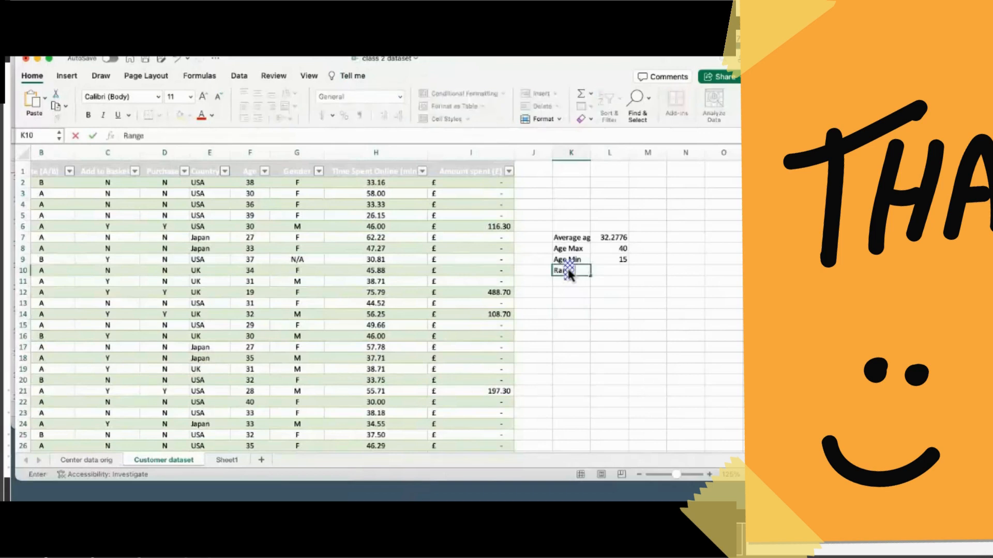
left_click(606, 270)
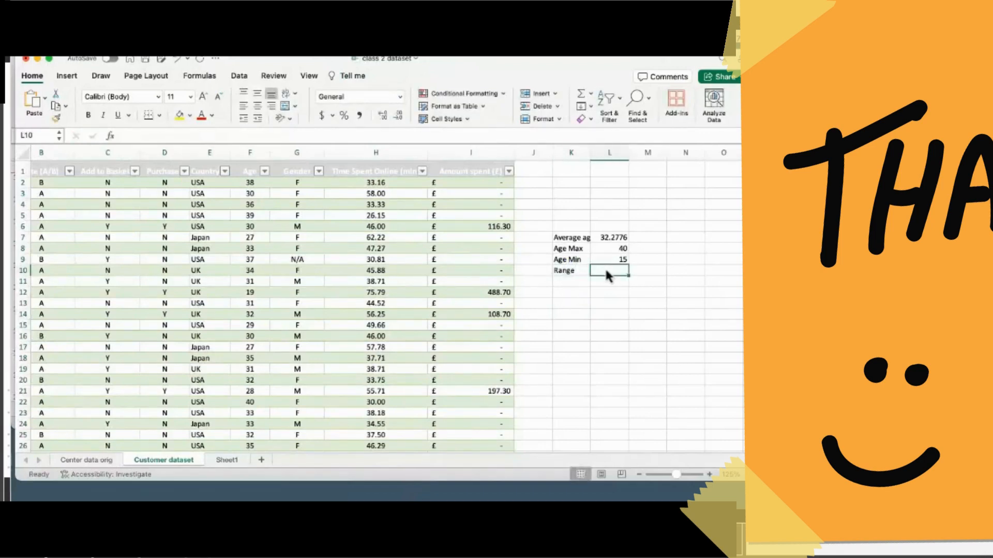
Check the range formula in the Sheet1 notes, and calculate the age range in cell L10 of Customer dataset as L8 minus L9
left_click(221, 460)
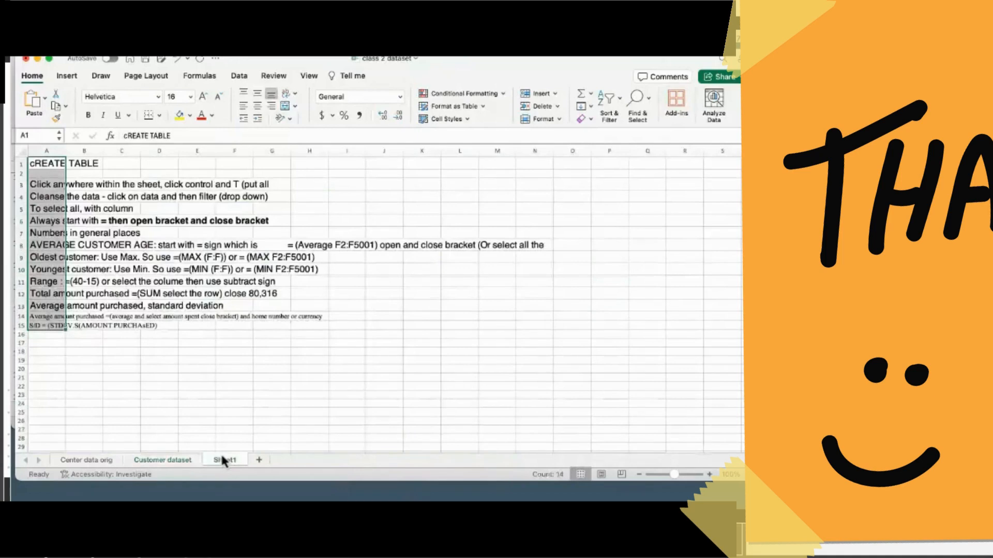
left_click(153, 459)
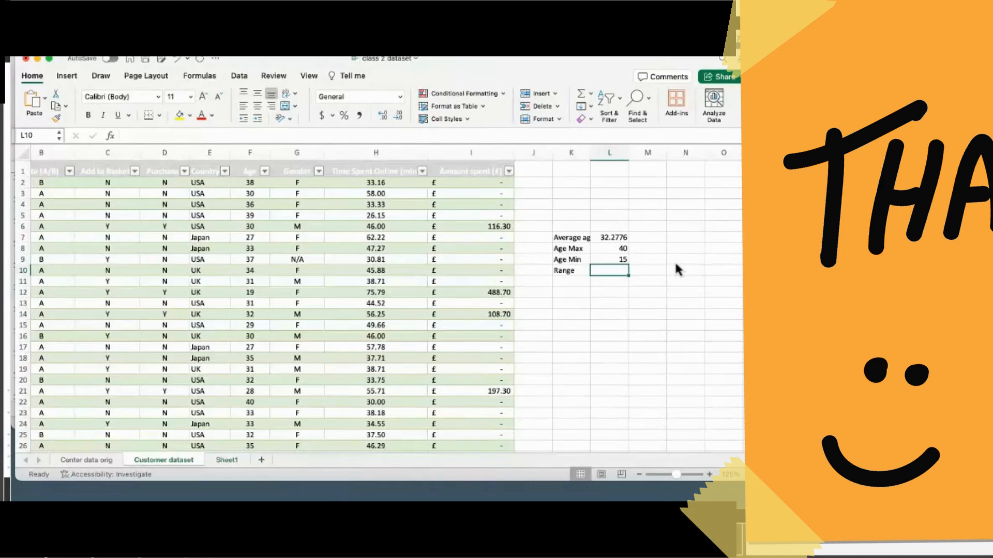
double_click(613, 270)
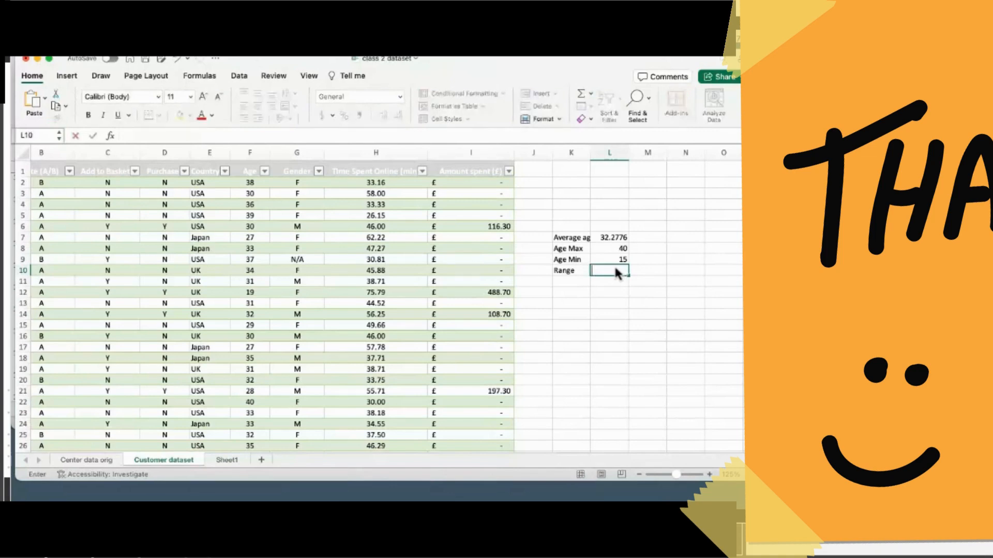
type("=(")
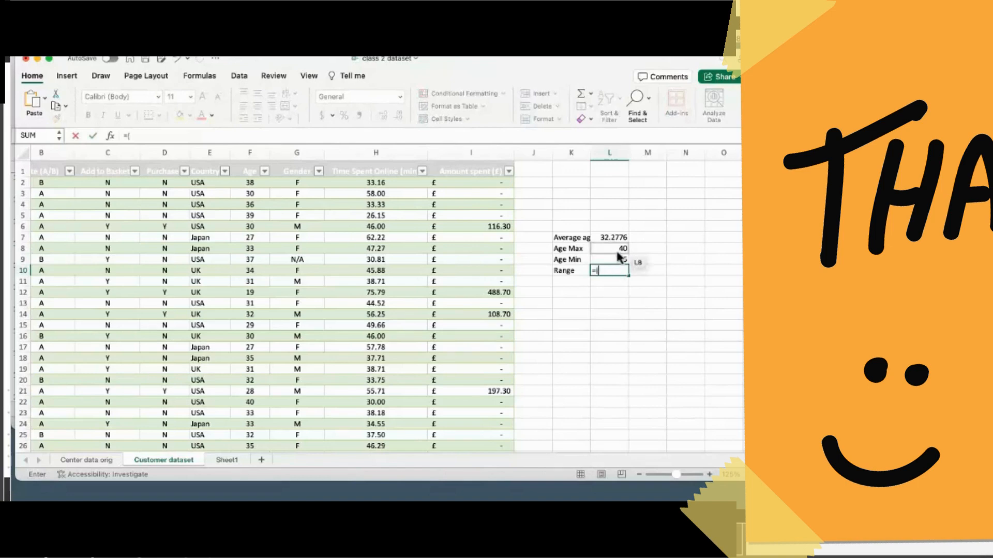
left_click(617, 252)
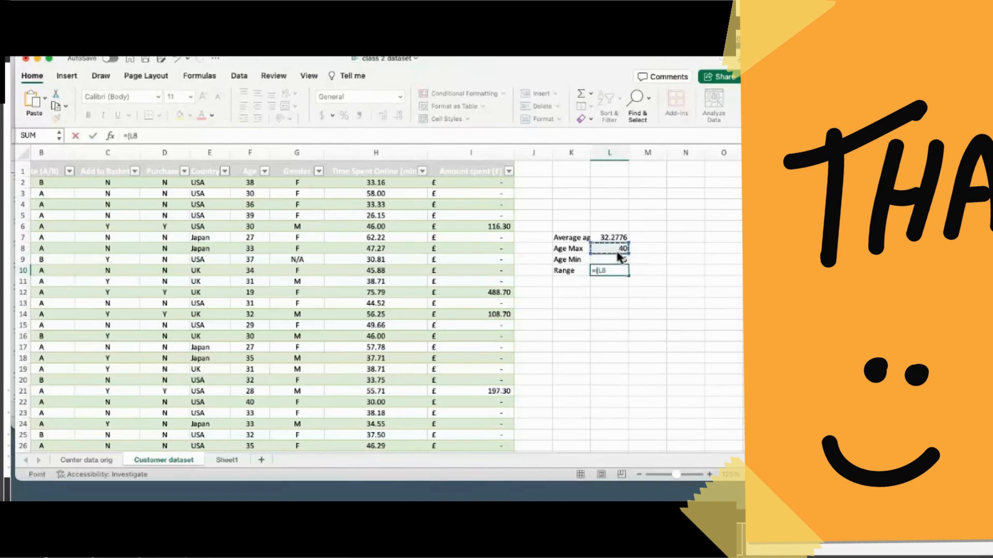
type("-")
left_click(607, 255)
key("Tab")
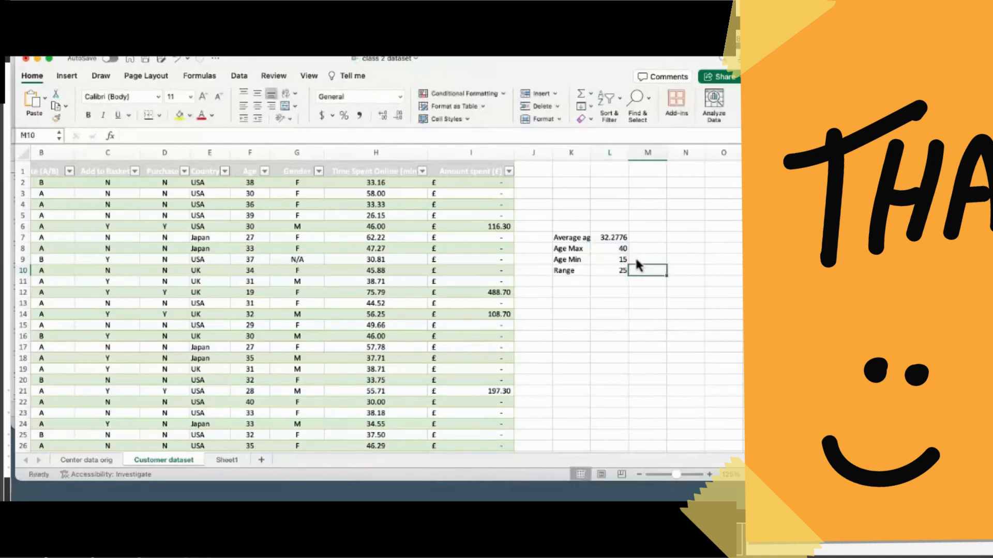